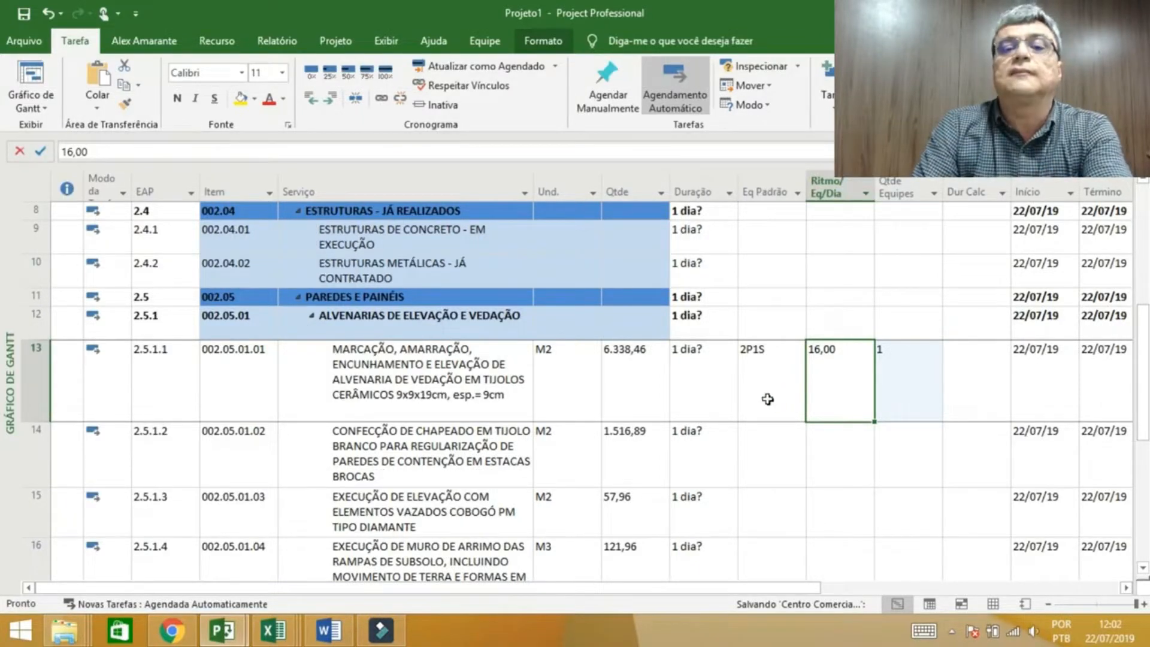
# Step: Enter 396,15 as the Dur Calc value of the ceramic brick masonry task 2.5.1.1
pyautogui.click(630, 376)
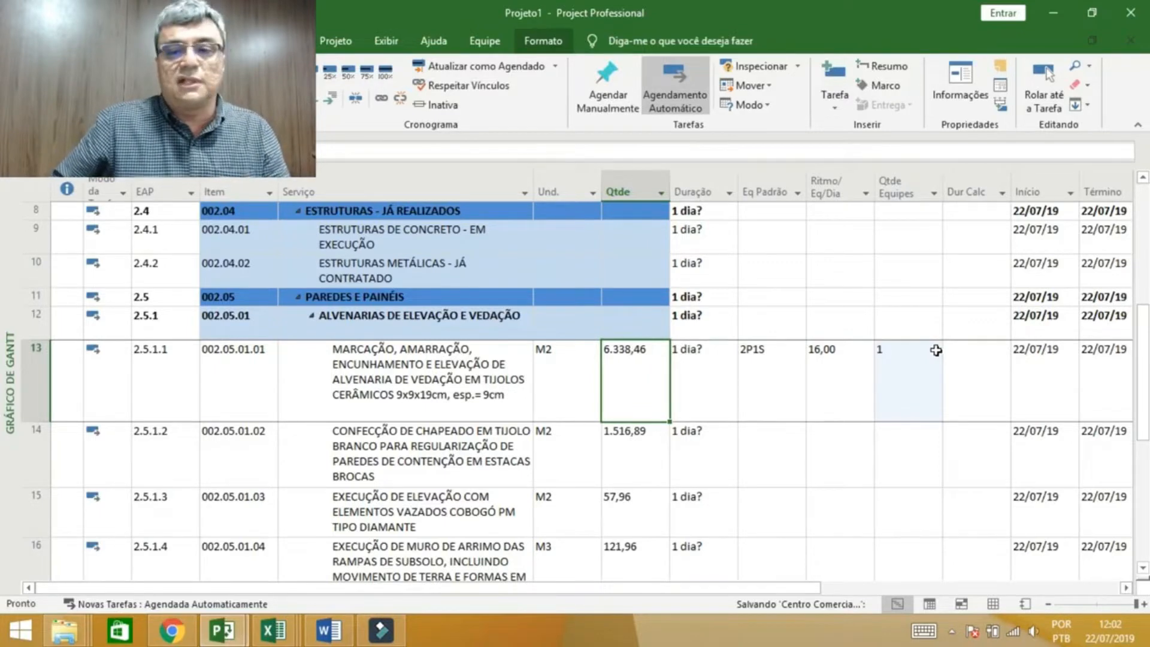
pyautogui.click(961, 360)
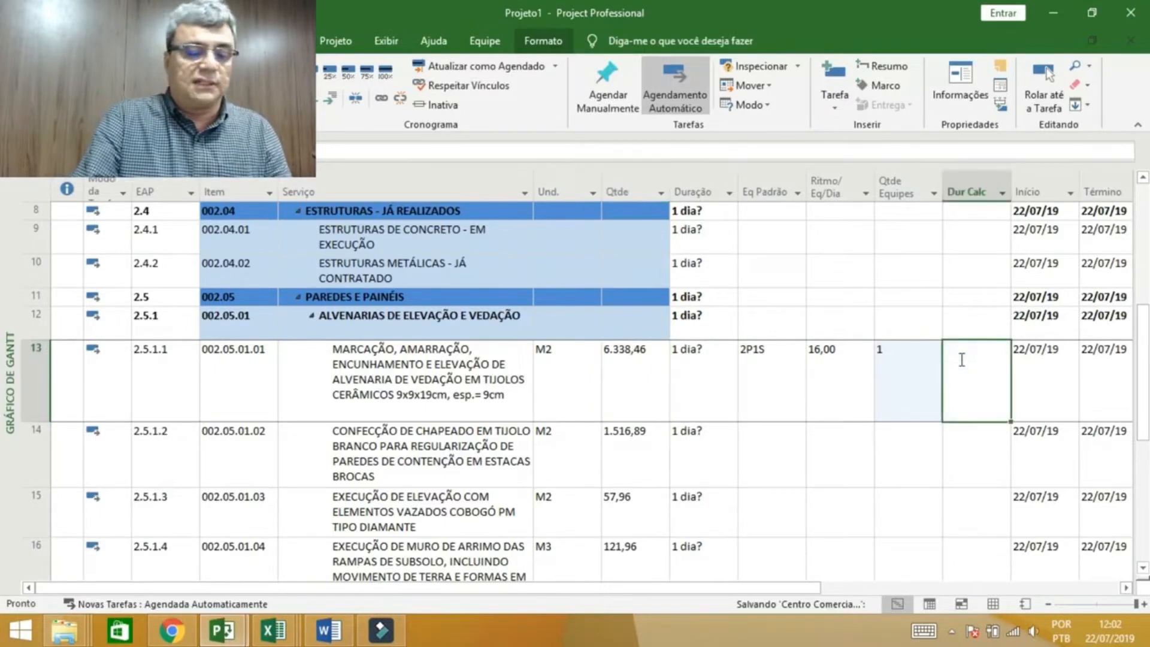
pyautogui.write('396')
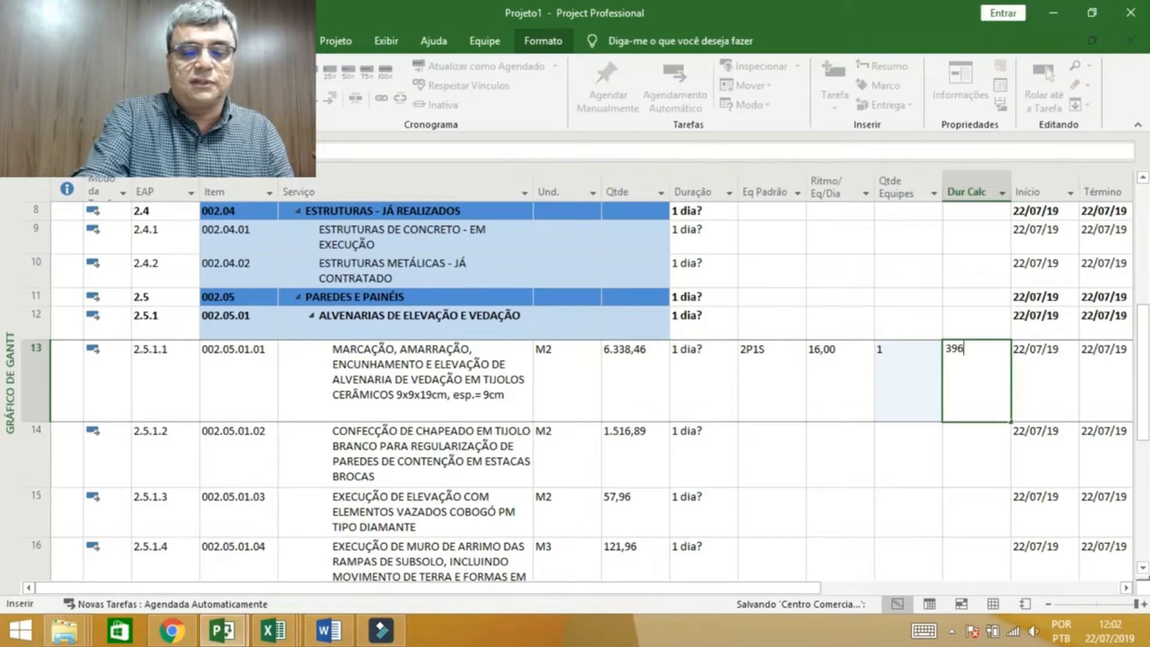
pyautogui.write(',15')
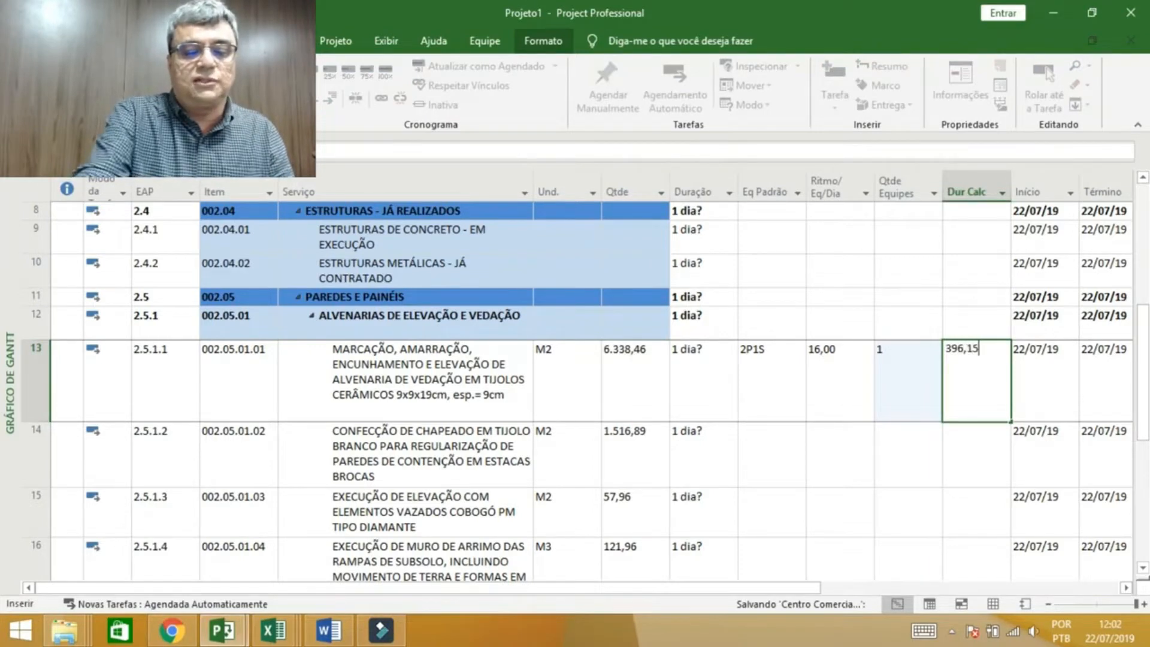
pyautogui.press('Return')
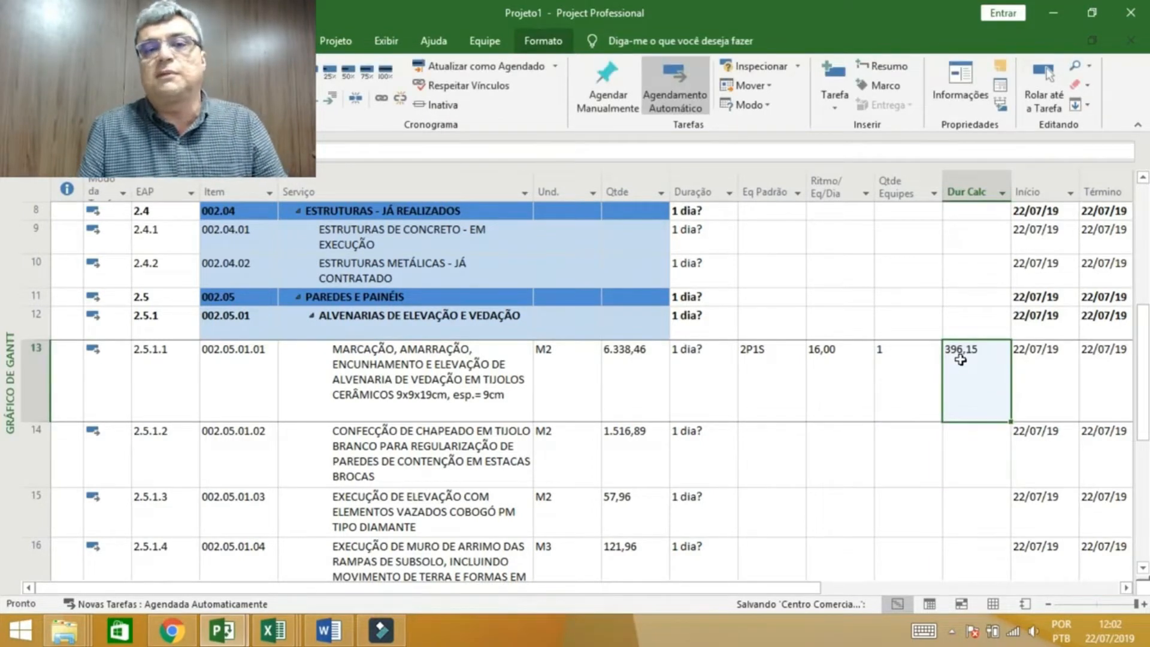
# Step: Set Qtde Equipes to 10 and Dur Calc to 39,62 for the brick masonry task 2.5.1.1
pyautogui.press('Left')
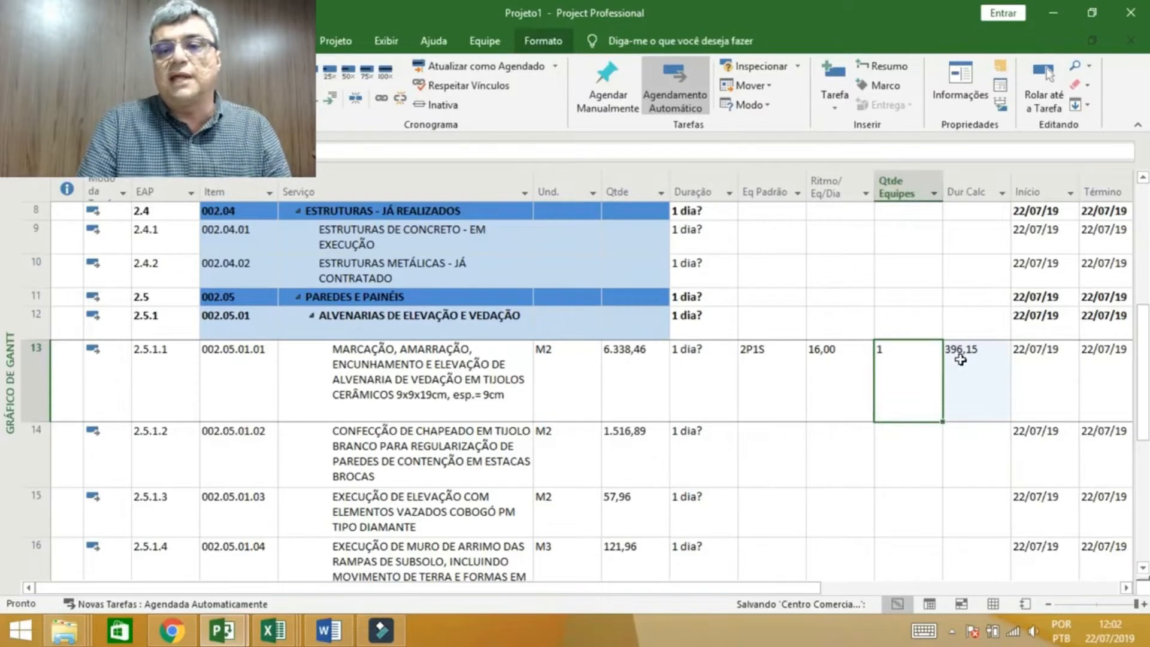
pyautogui.write('10')
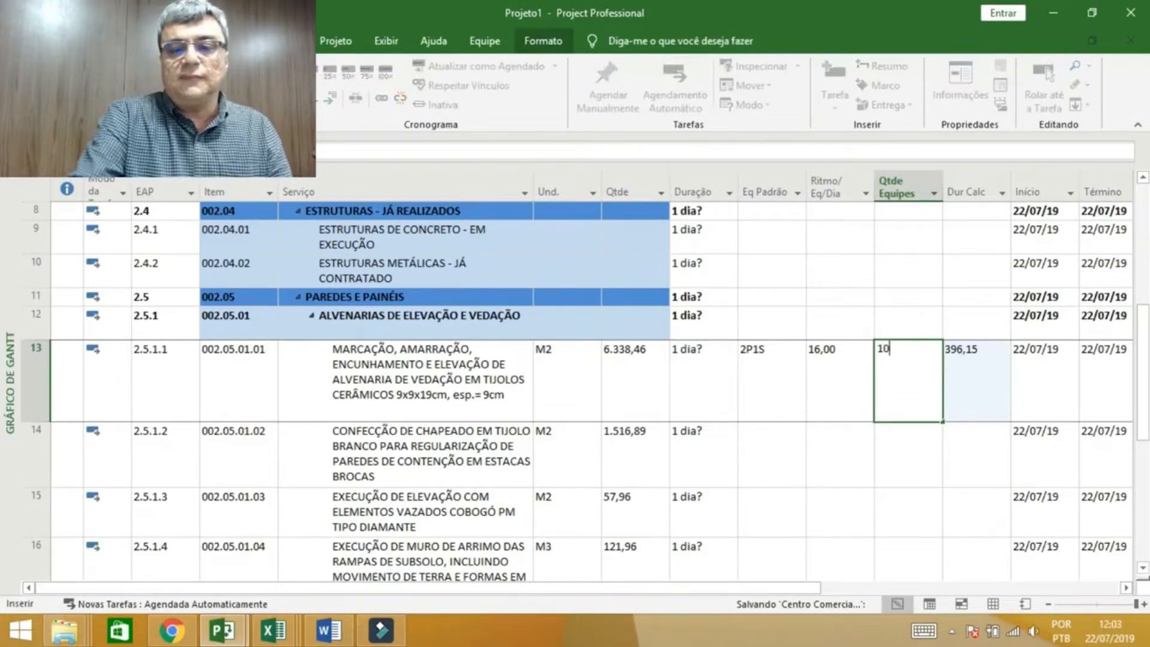
pyautogui.press('Tab')
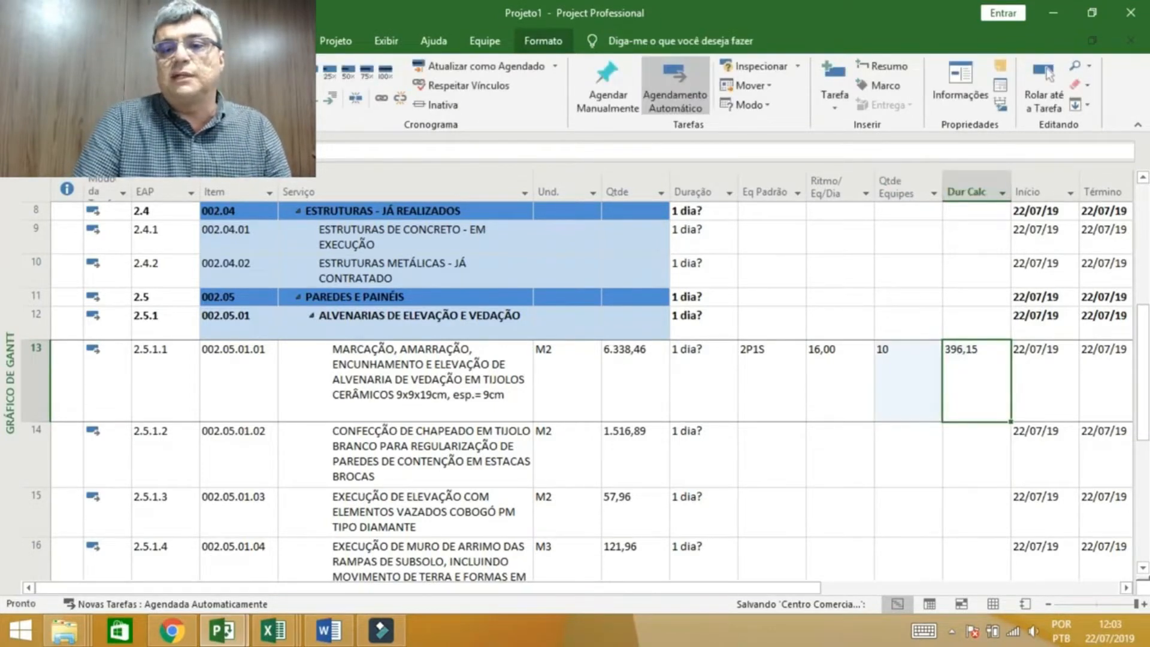
pyautogui.write('39,')
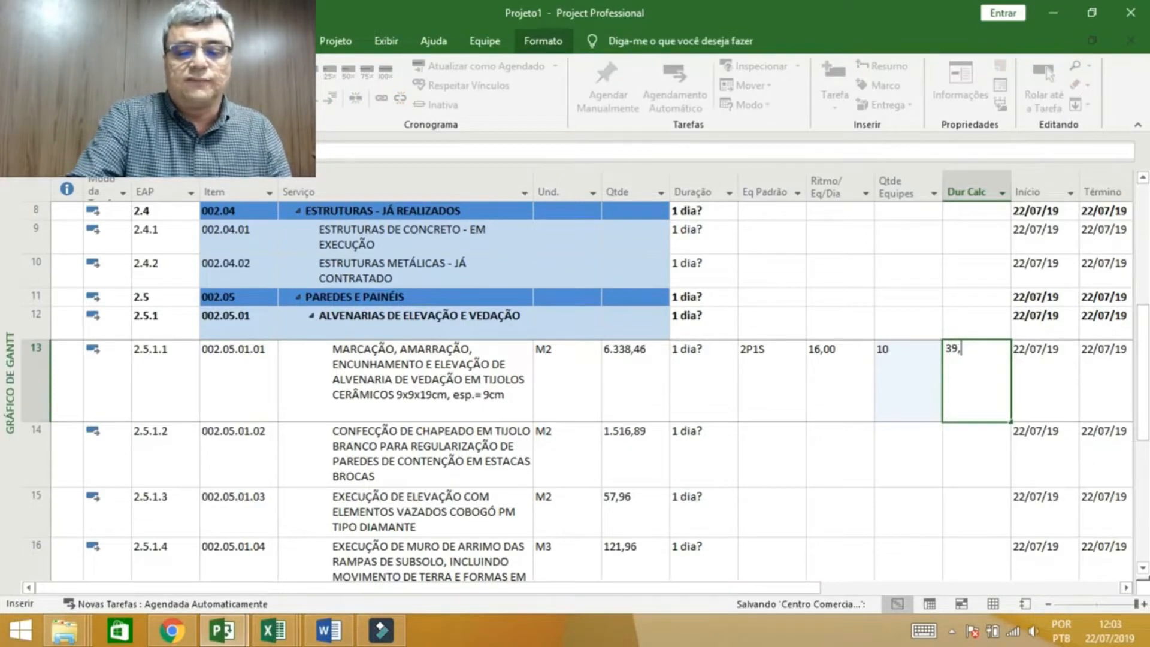
pyautogui.write('62')
pyautogui.click(960, 358)
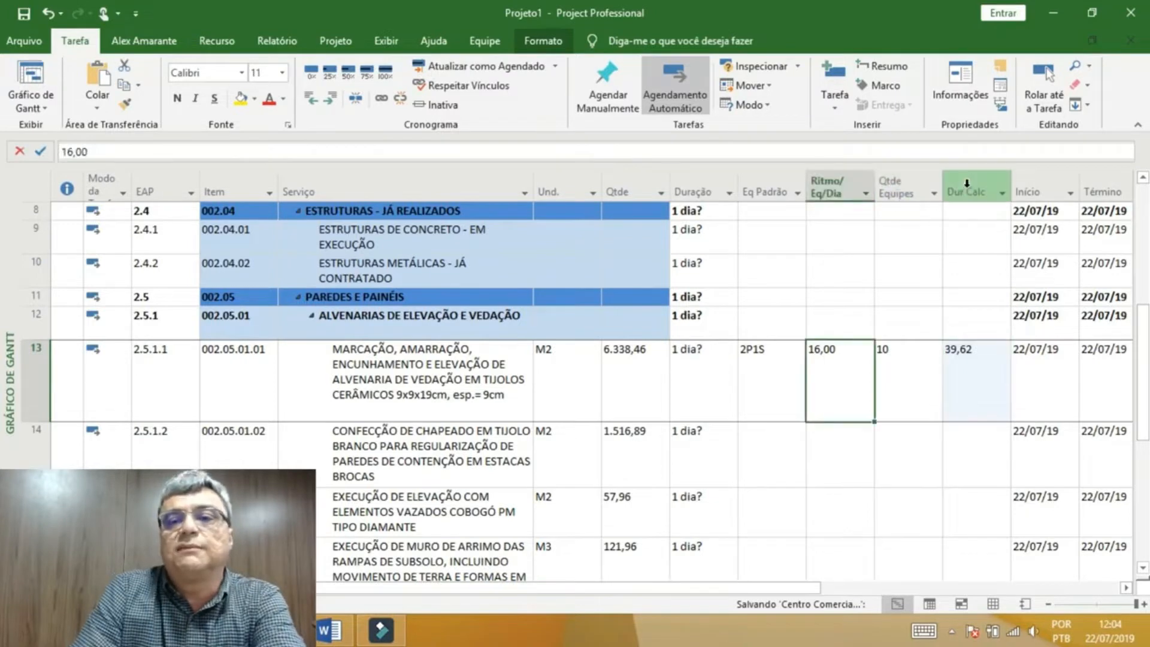
# Step: Start a formula for the Dur Calc custom field with the custom text field Qtde
pyautogui.click(967, 188)
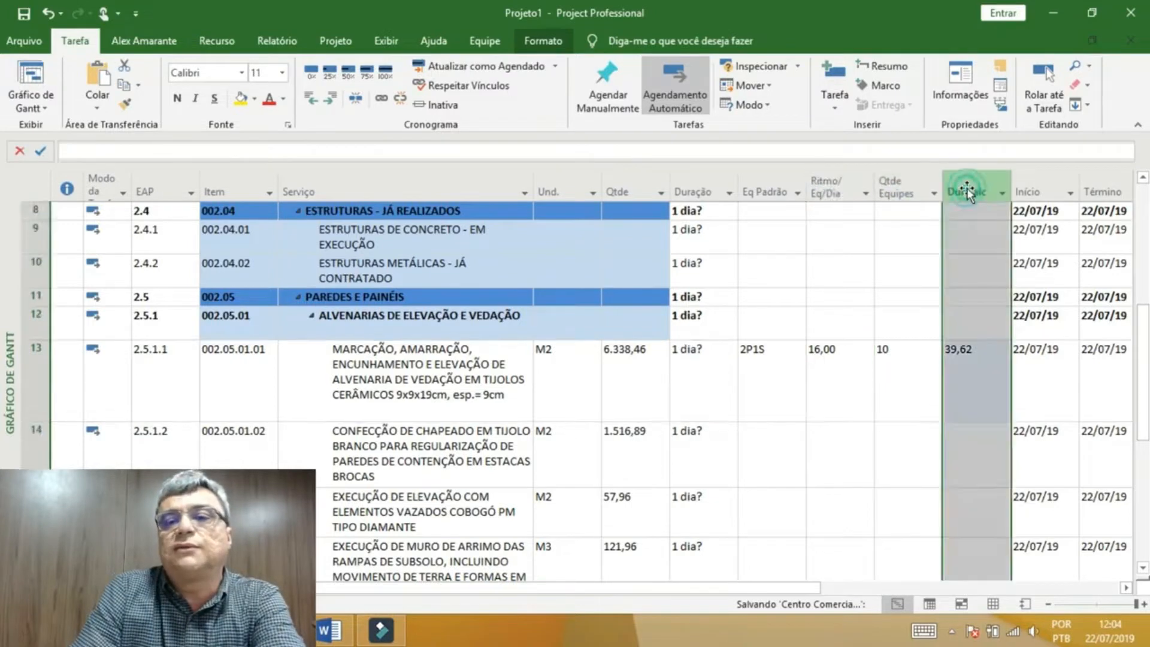
pyautogui.rightClick(967, 188)
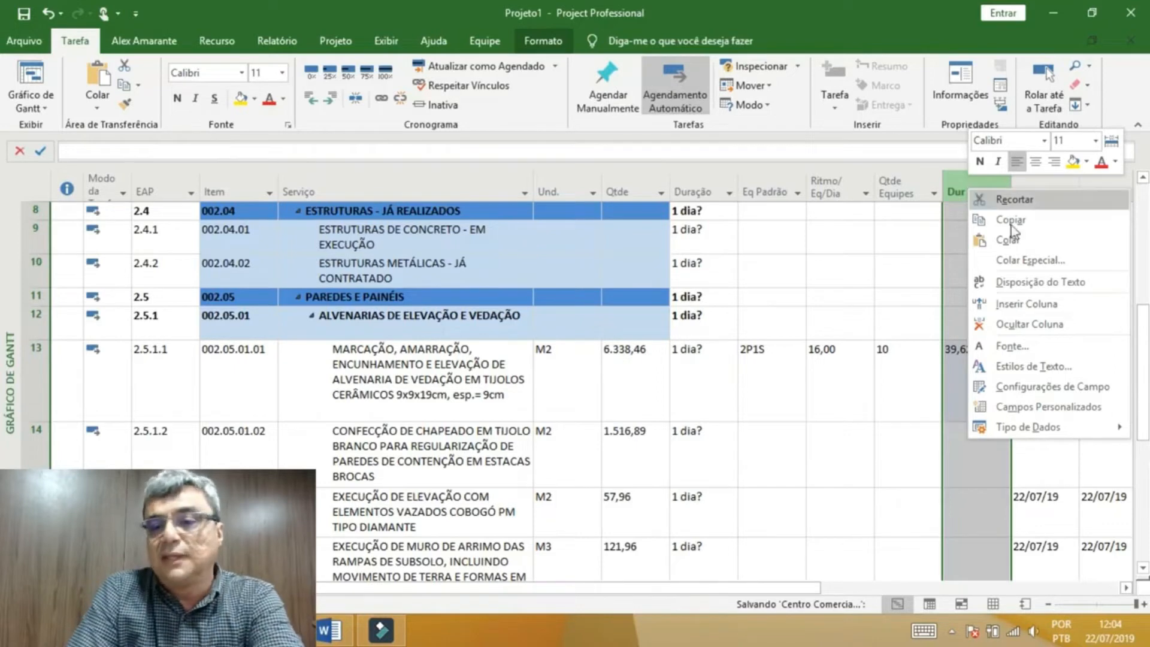
pyautogui.click(1048, 409)
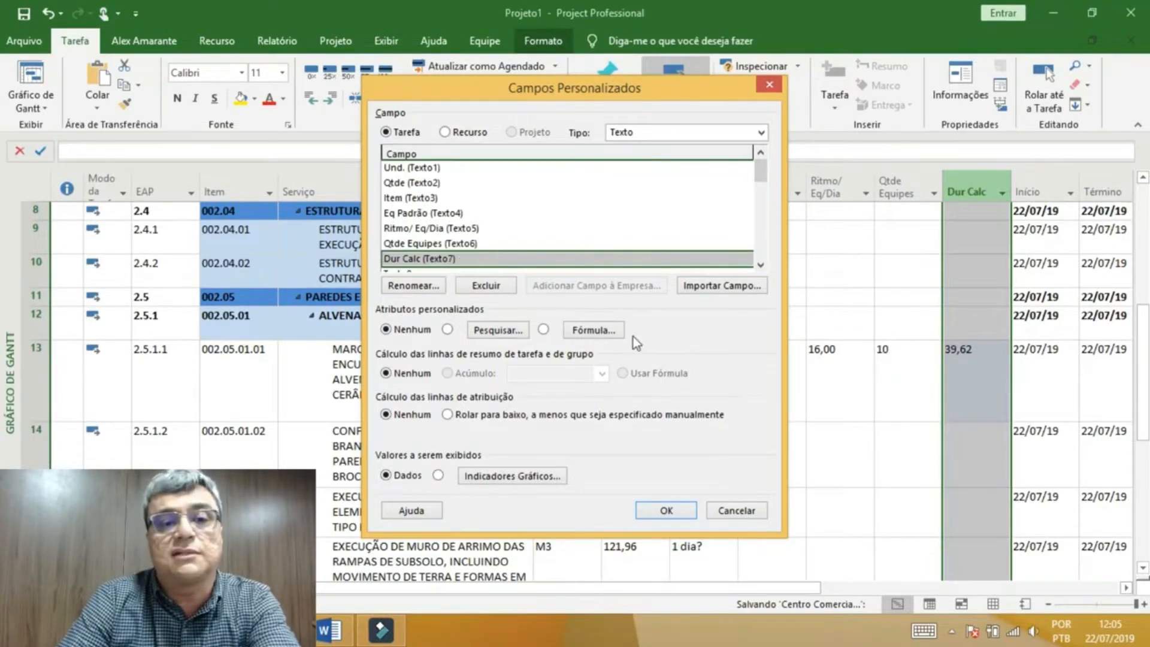
pyautogui.click(605, 331)
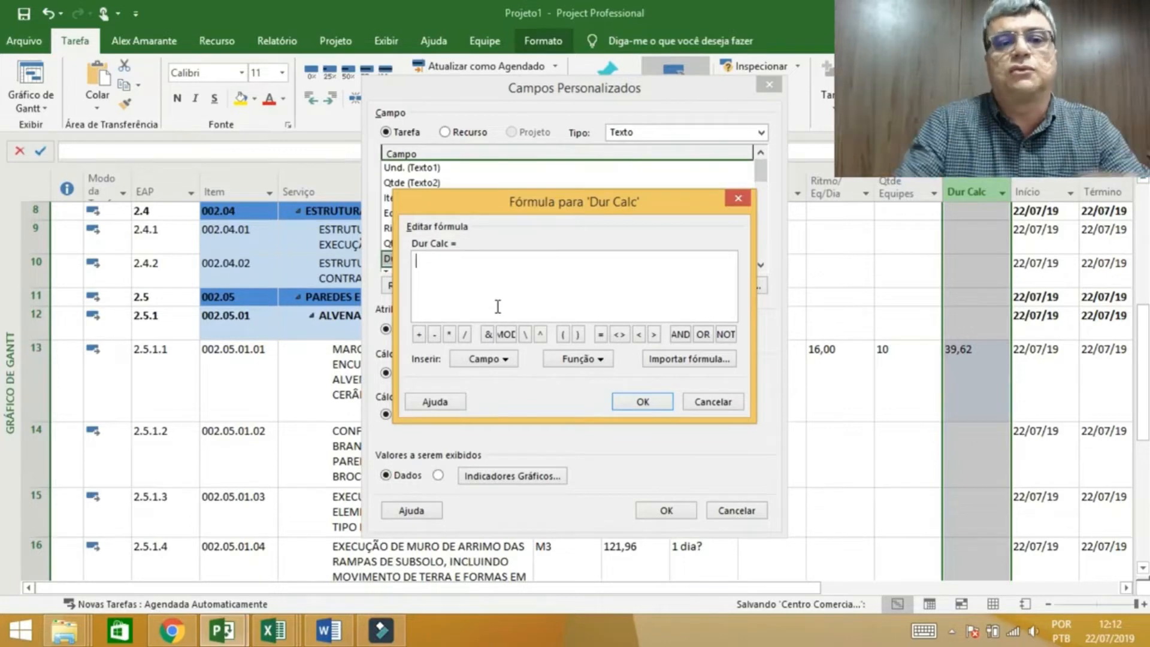
pyautogui.click(476, 360)
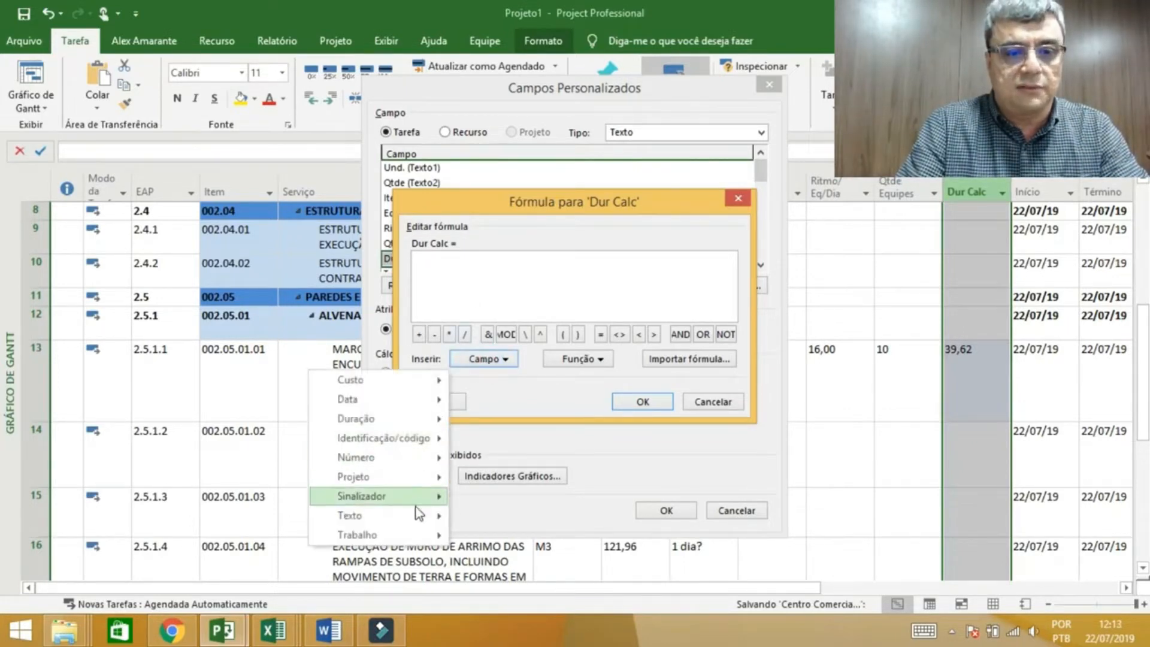
pyautogui.moveTo(415, 516)
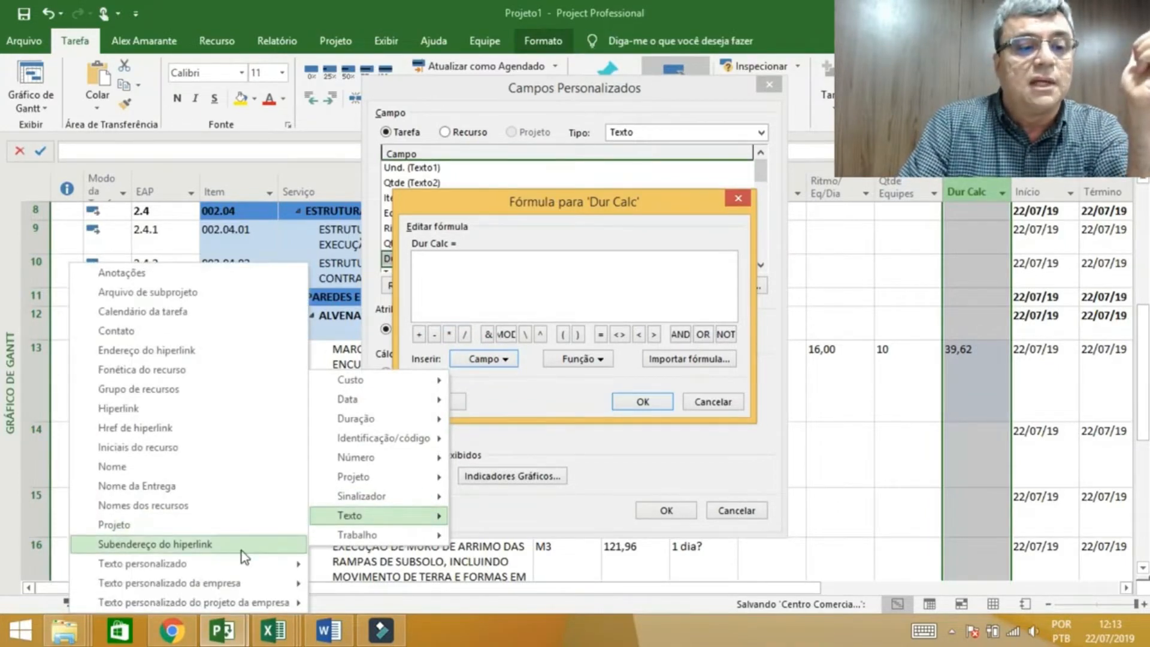
pyautogui.moveTo(239, 561)
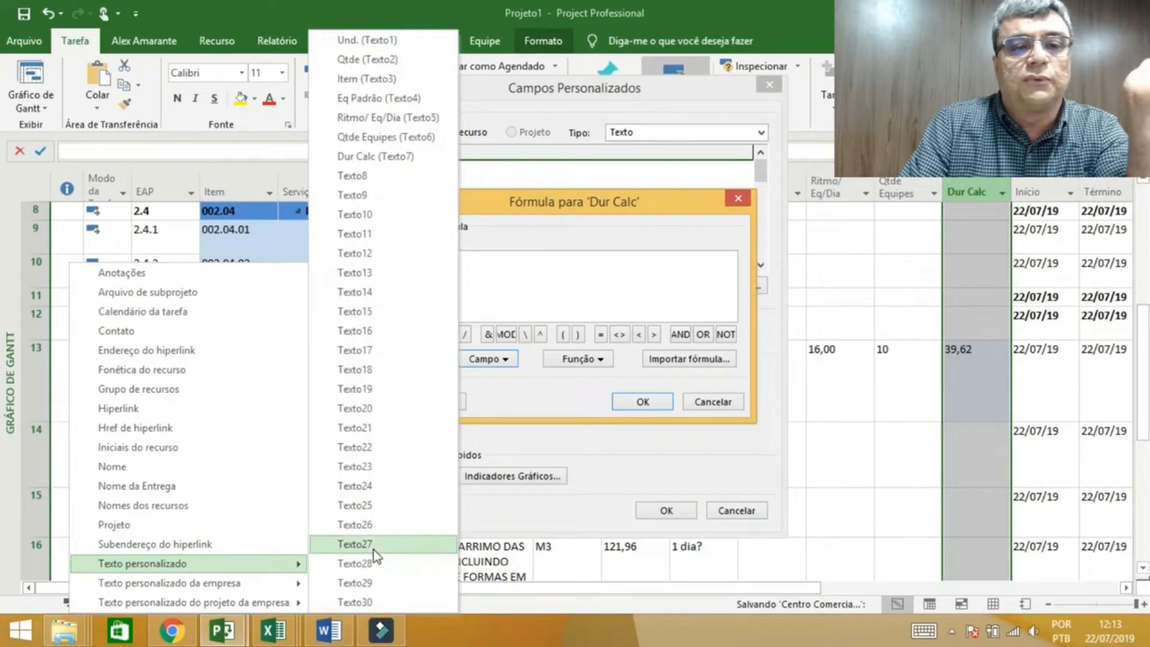
pyautogui.click(398, 60)
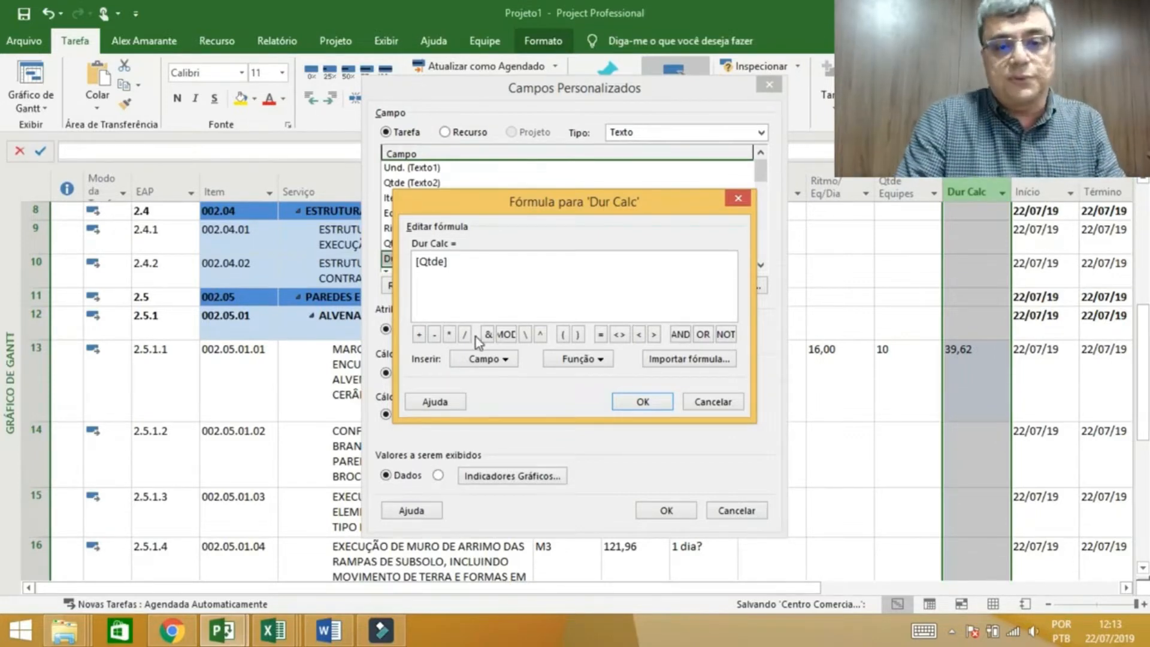
pyautogui.click(507, 362)
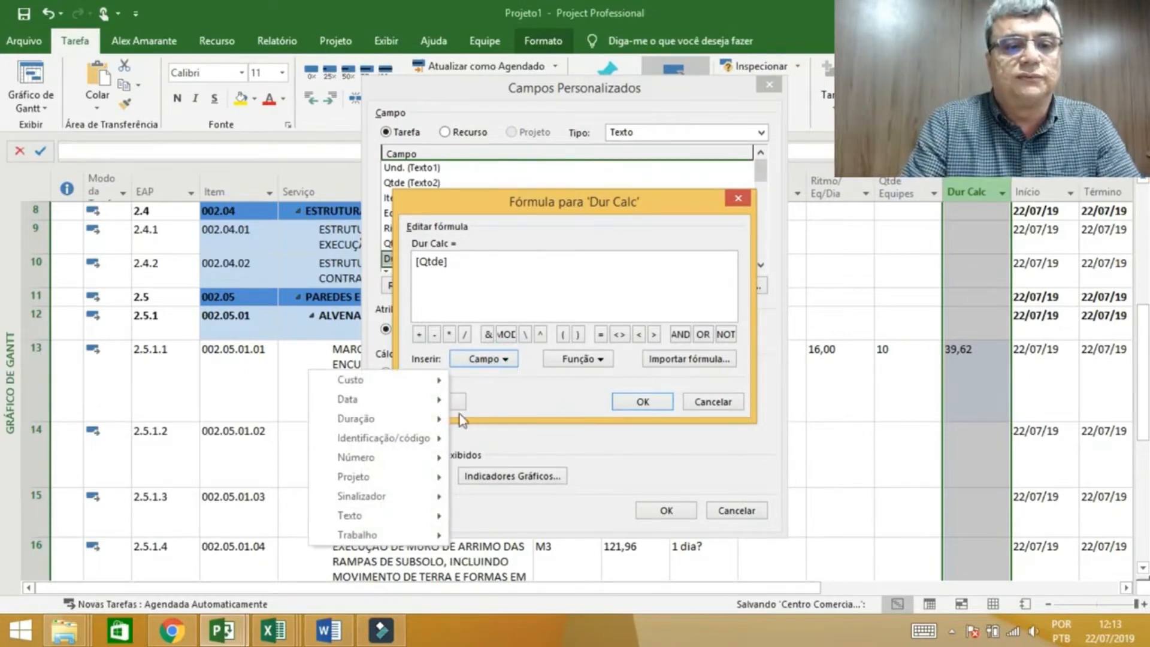
pyautogui.moveTo(425, 444)
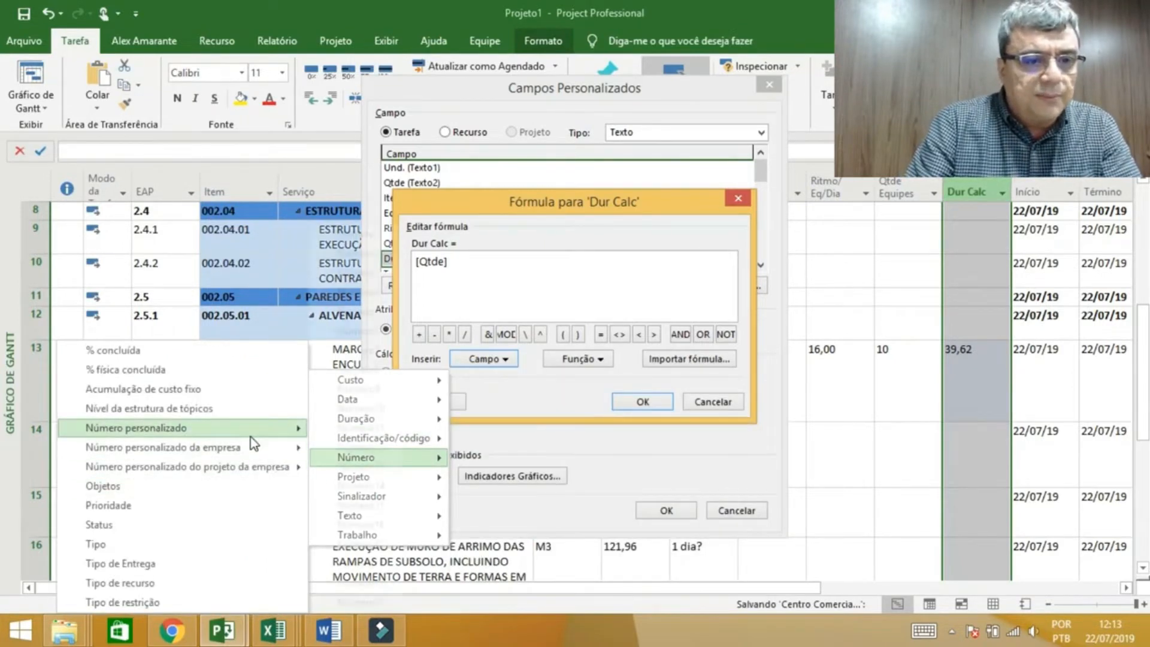
pyautogui.moveTo(251, 436)
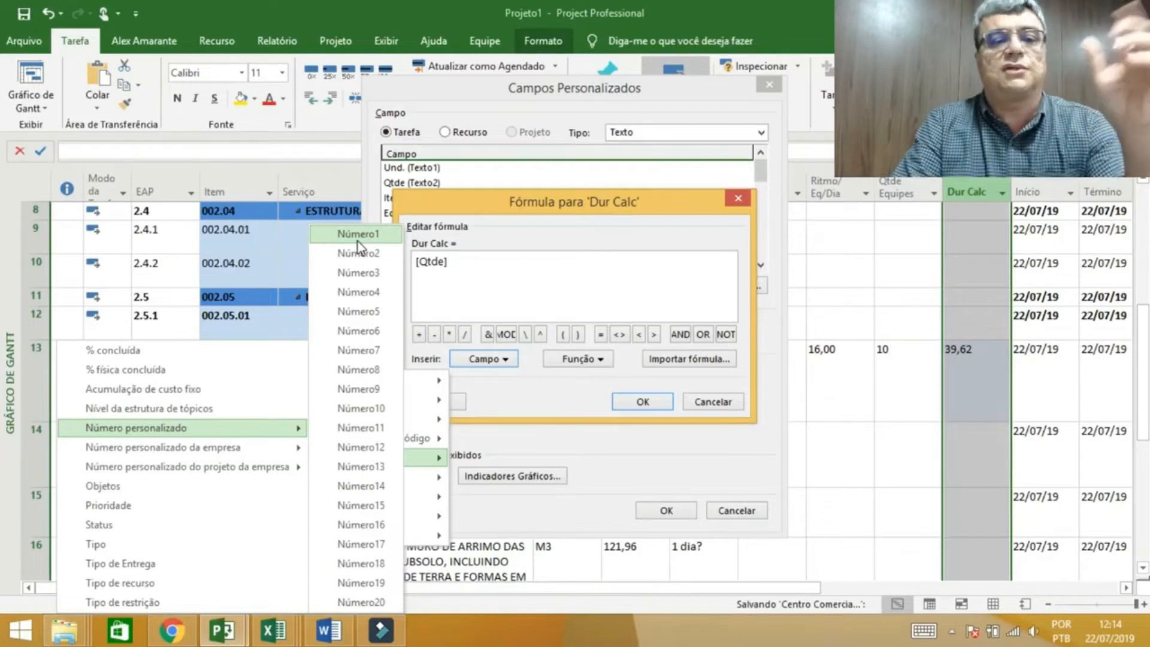
pyautogui.click(463, 267)
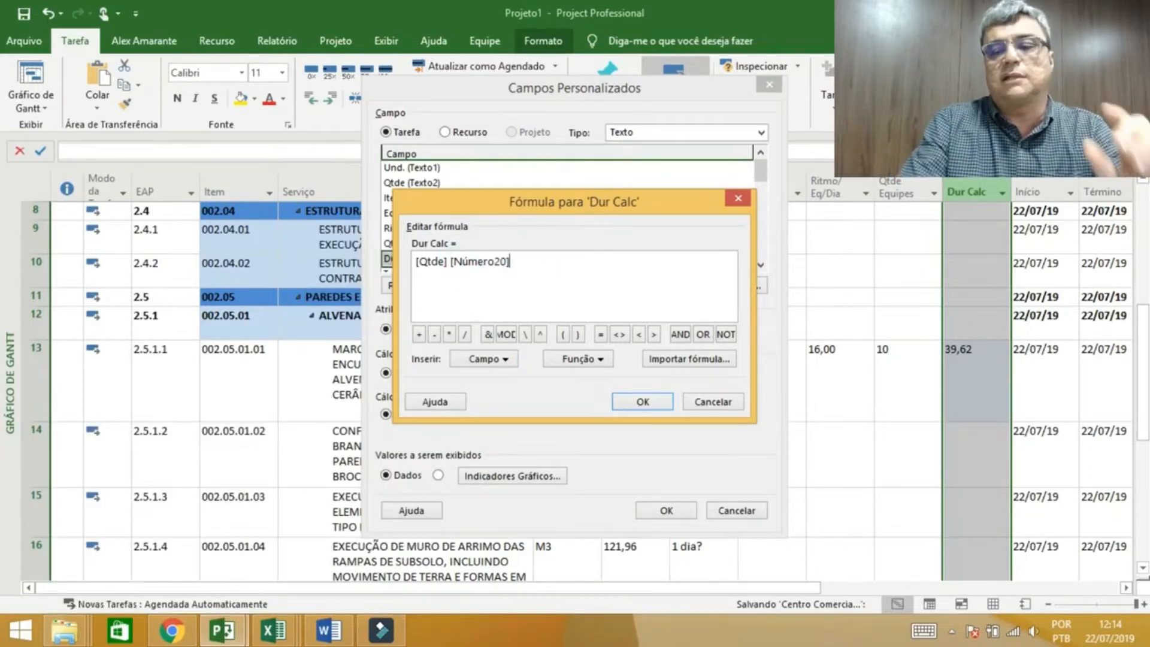
pyautogui.press('BackSpace')
pyautogui.press('BackSpace')
pyautogui.press('BackSpace')
pyautogui.press('BackSpace')
pyautogui.press('BackSpace')
pyautogui.press('BackSpace')
pyautogui.press('BackSpace')
pyautogui.press('BackSpace')
pyautogui.press('BackSpace')
pyautogui.press('BackSpace')
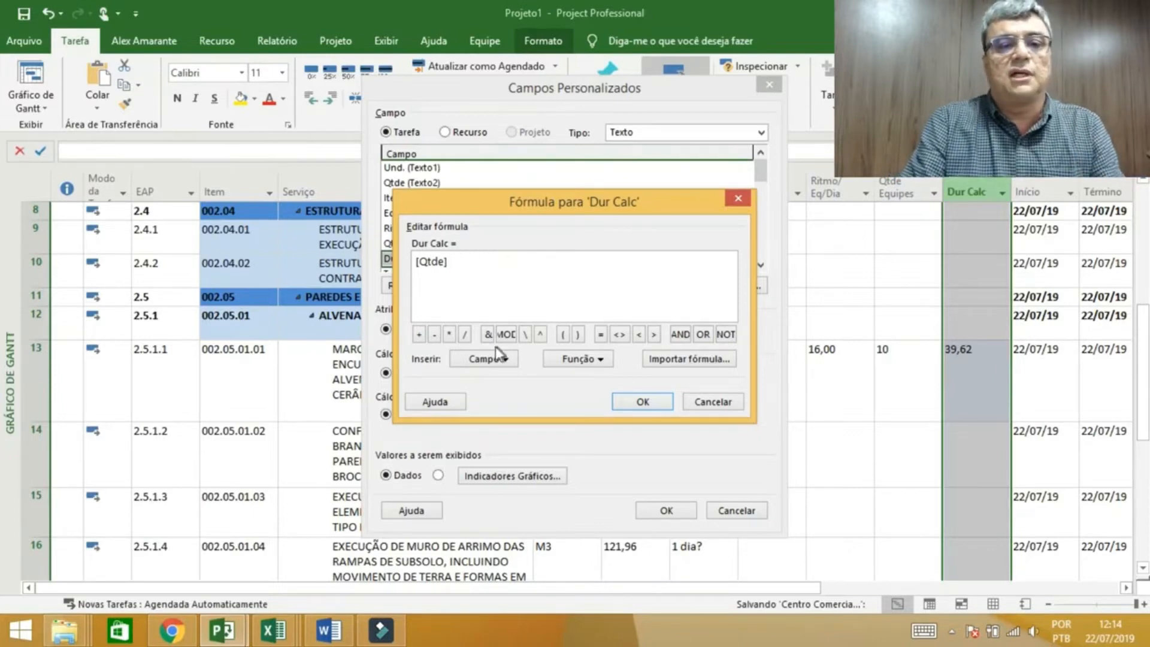
# Step: Extend the Dur Calc formula by dividing Qtde by the custom text field Ritmo/ Eq/Dia
pyautogui.click(464, 334)
pyautogui.click(483, 360)
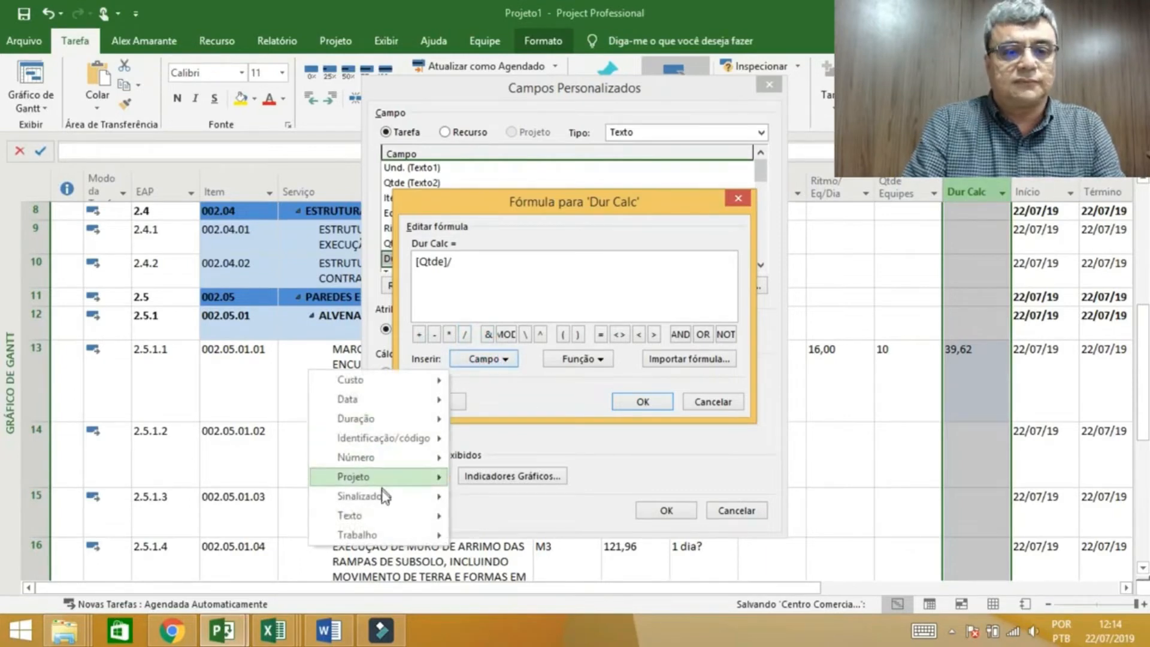
pyautogui.click(391, 516)
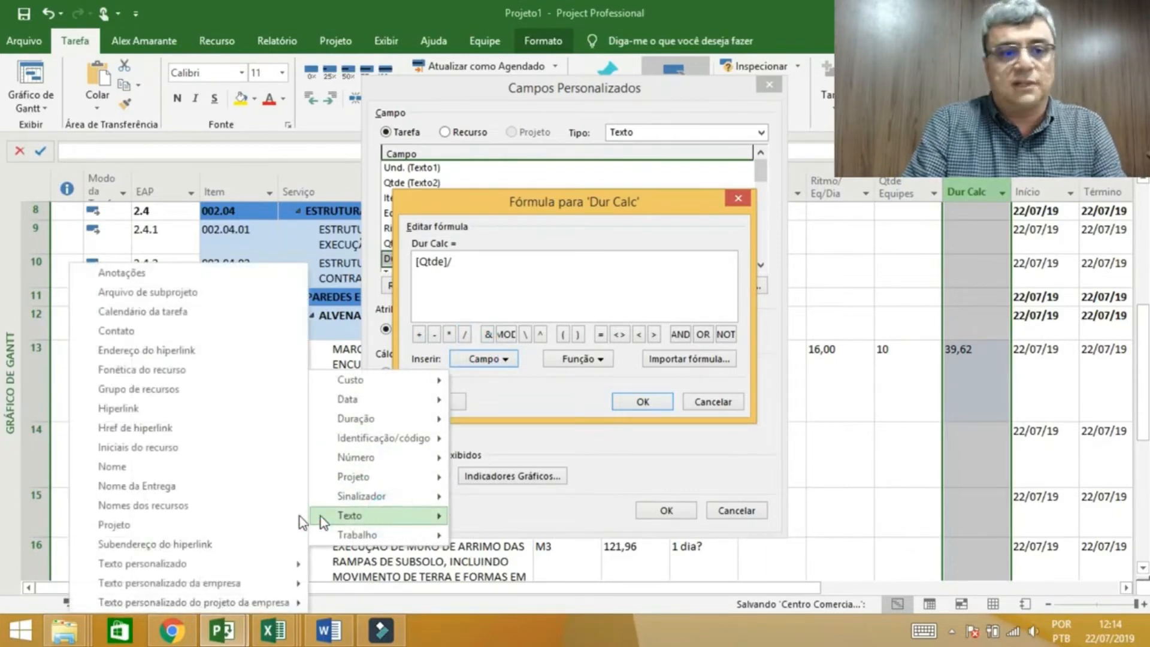
pyautogui.click(207, 564)
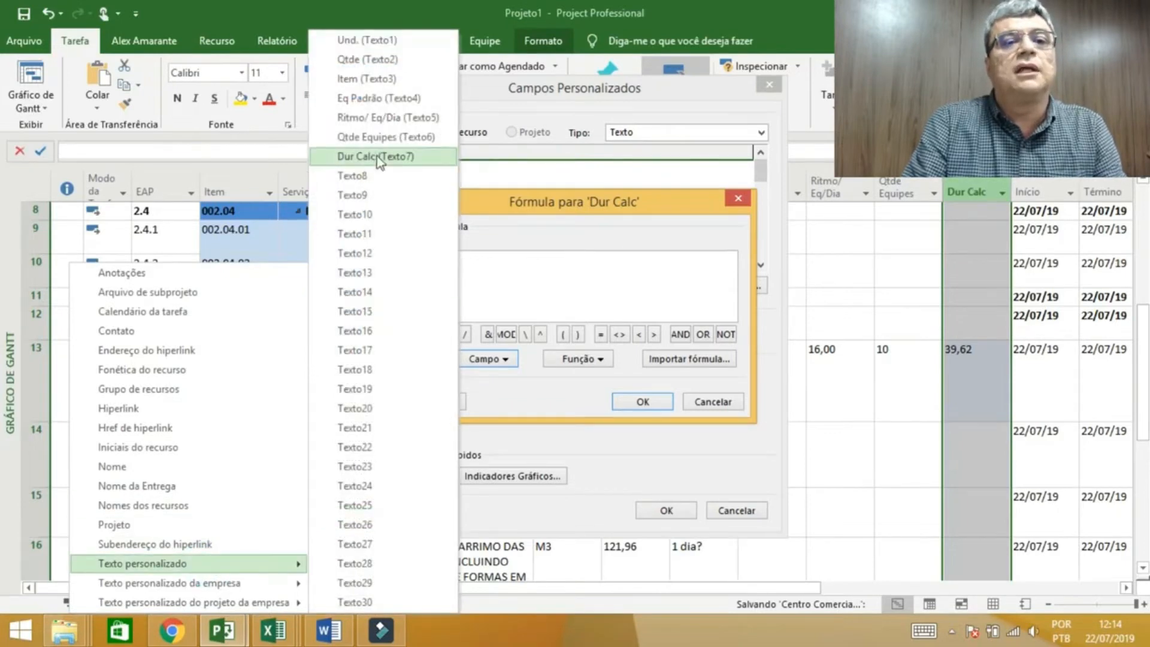
pyautogui.click(395, 122)
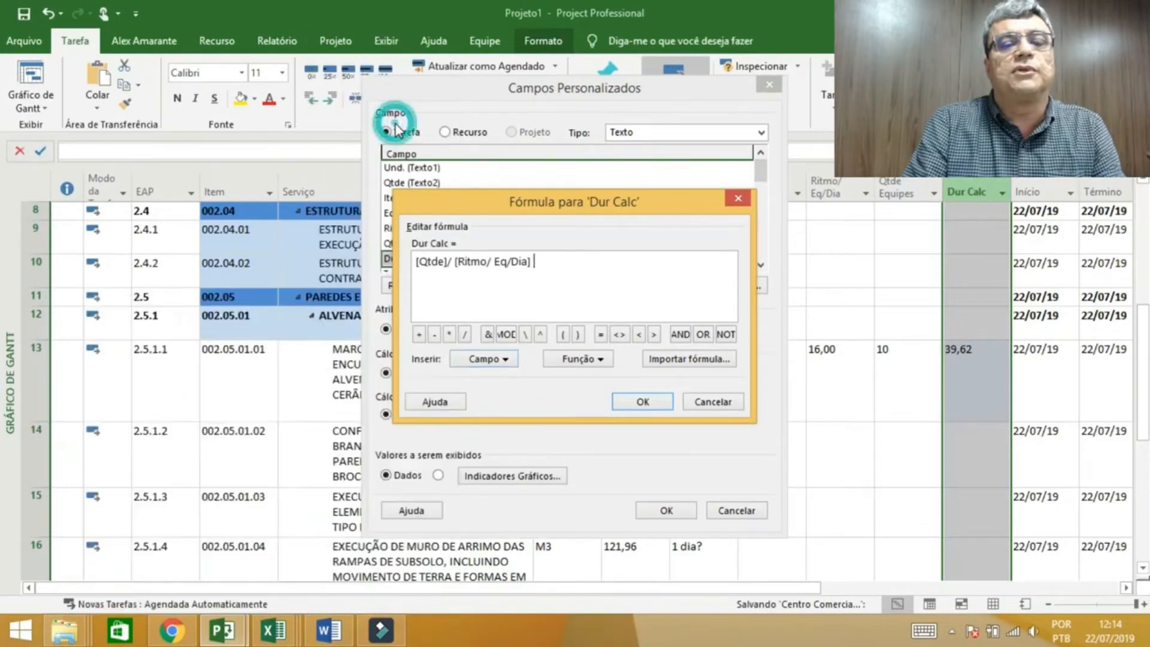
# Step: Complete the Dur Calc formula with a further division by the Qtde Equipes field and accept it
pyautogui.click(466, 335)
pyautogui.click(483, 358)
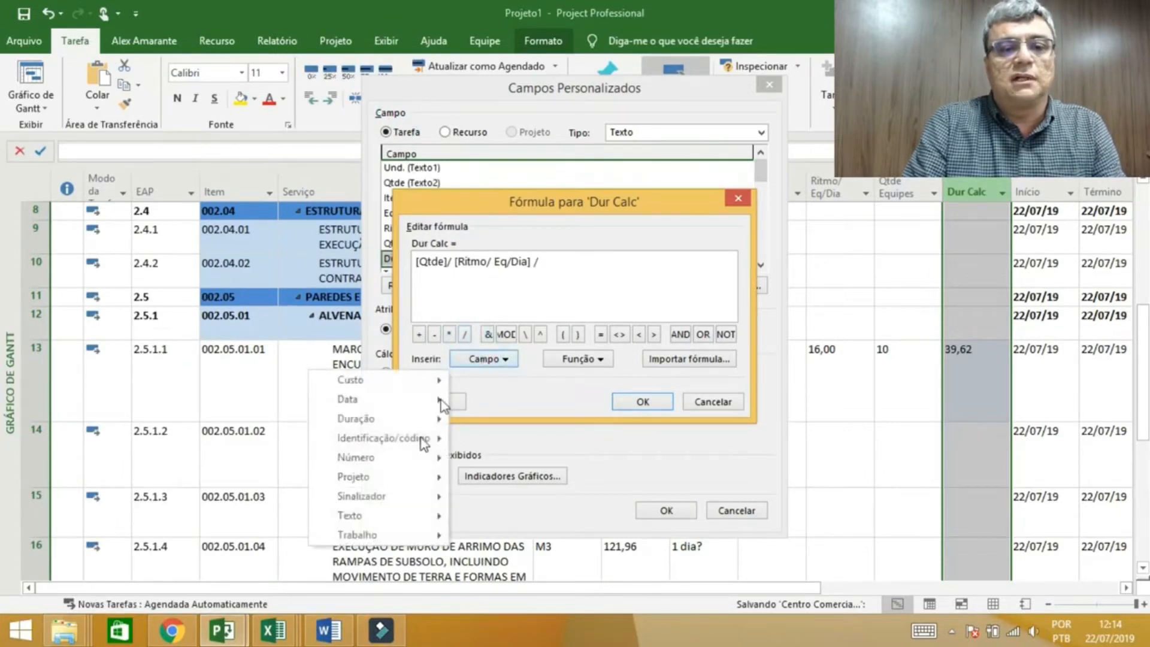
pyautogui.moveTo(406, 517)
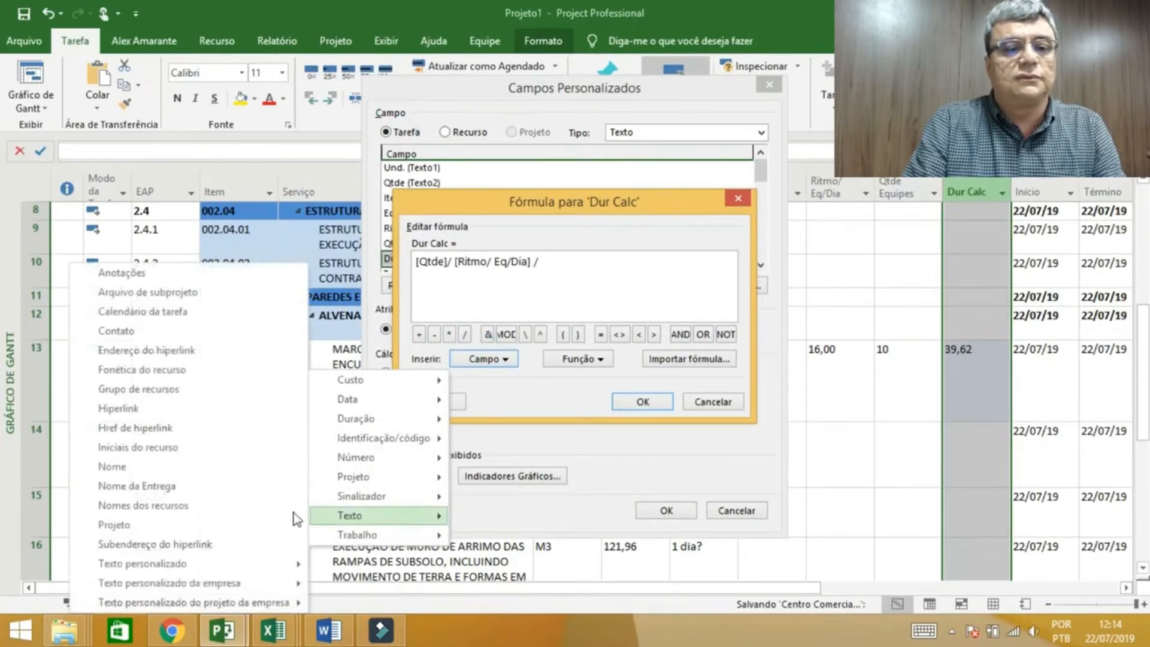
pyautogui.click(249, 567)
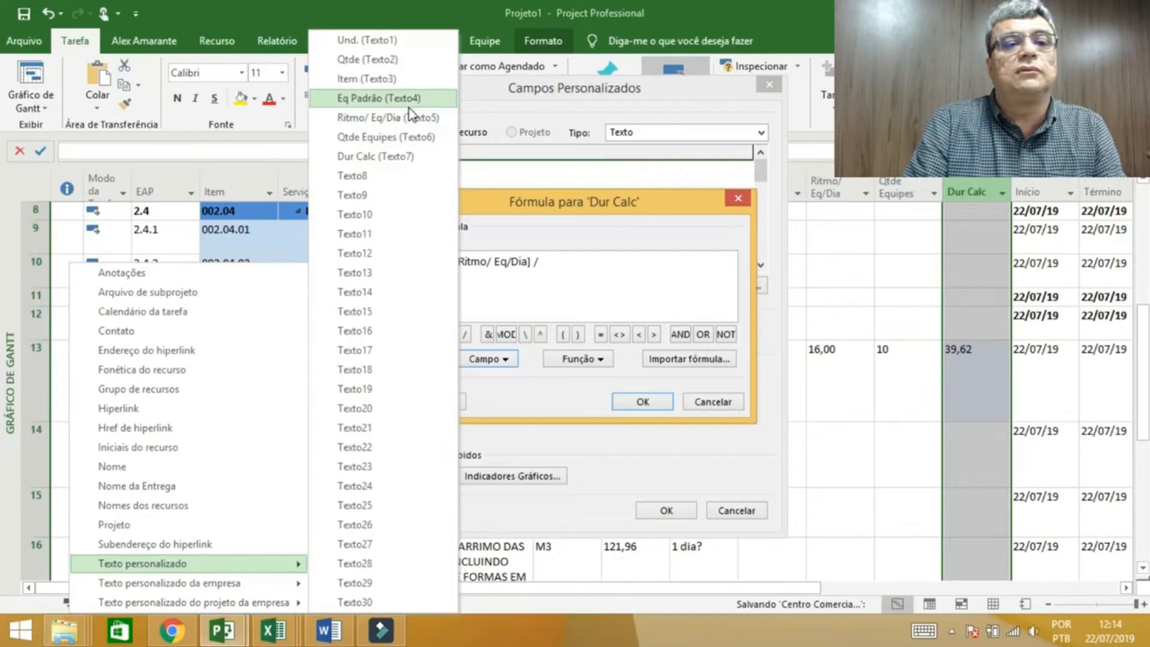
pyautogui.click(424, 144)
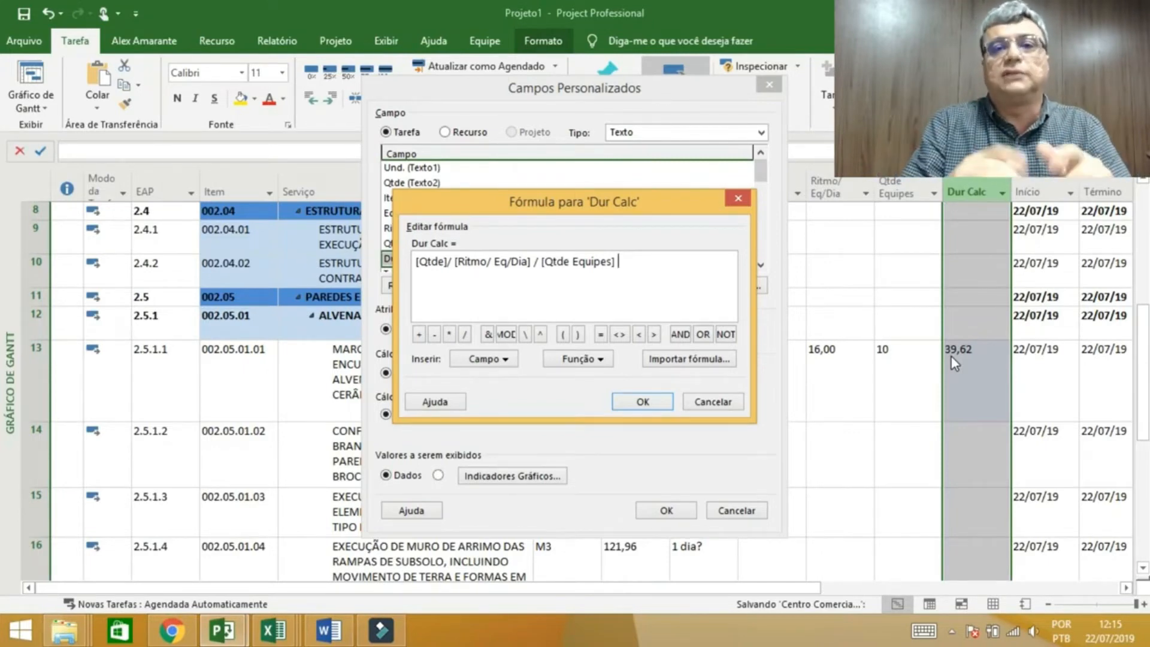
pyautogui.click(659, 400)
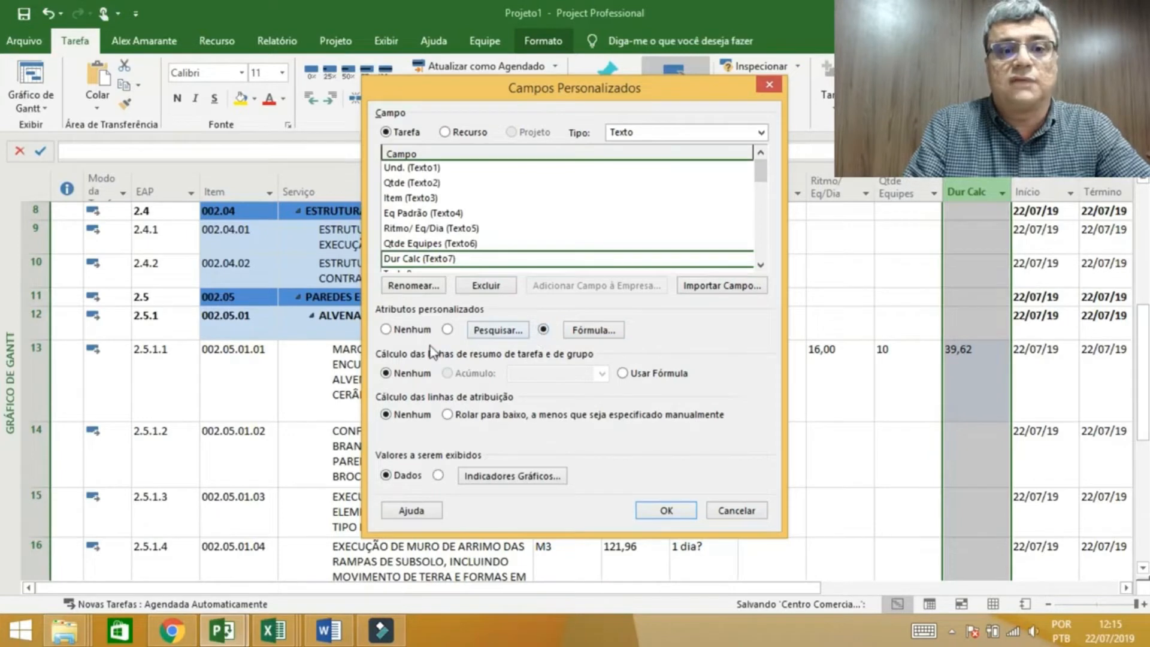
# Step: Apply the custom field settings and review the Dur Calc column across the task list
pyautogui.click(666, 510)
pyautogui.scroll(3, 675, 516)
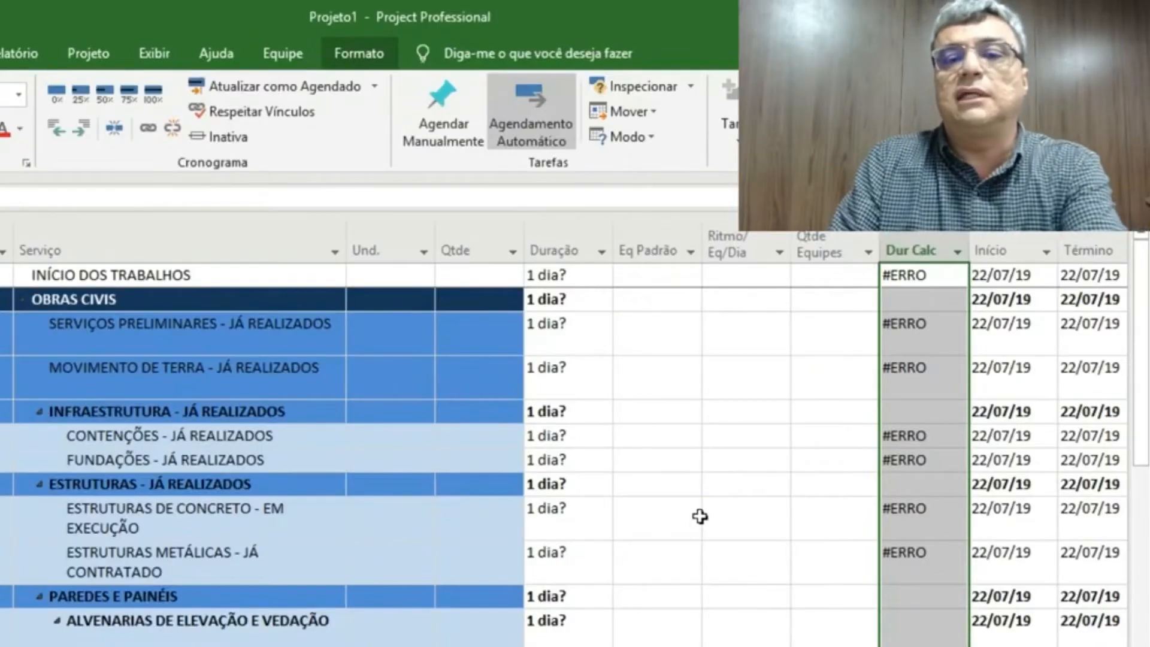
pyautogui.click(806, 394)
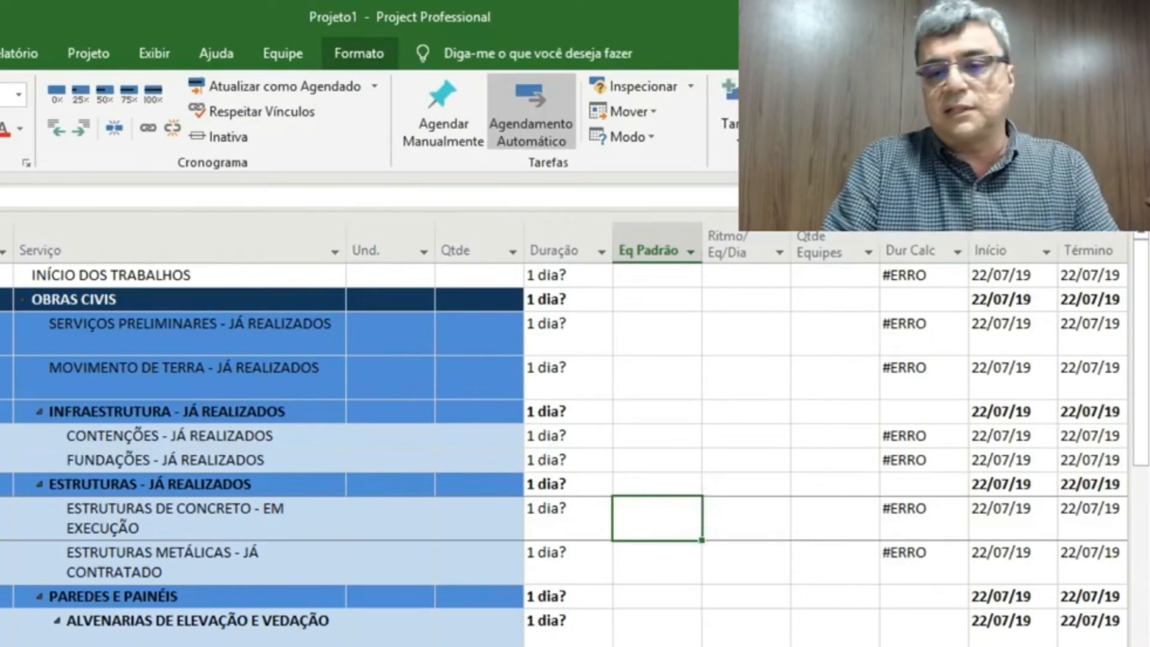
pyautogui.scroll(-3, 563, 455)
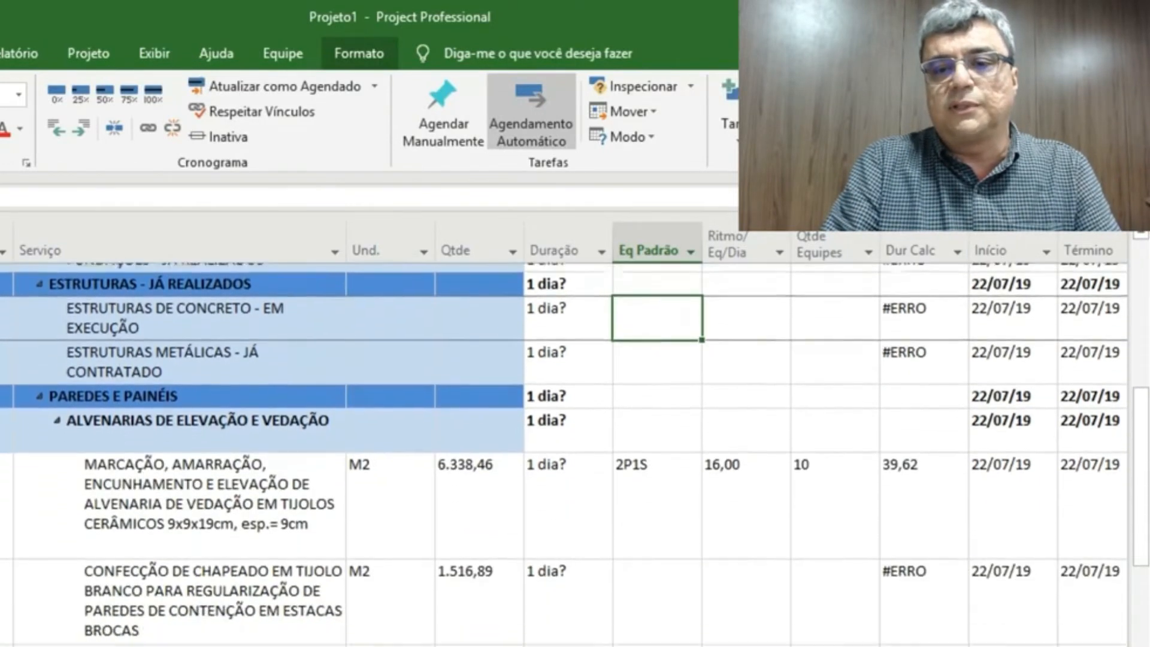
# Step: Test the duration formula on the MARCAÇÃO, AMARRAÇÃO masonry task by setting its Qtde Equipes to 1 and to 5
pyautogui.scroll(-1, 563, 419)
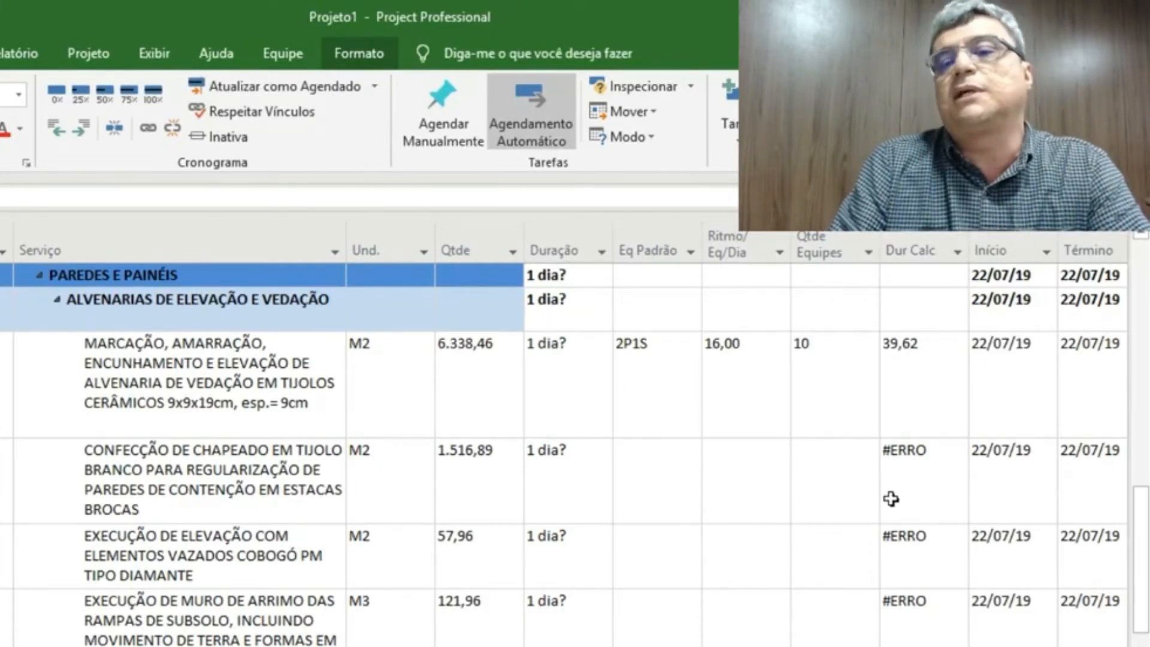
pyautogui.click(834, 392)
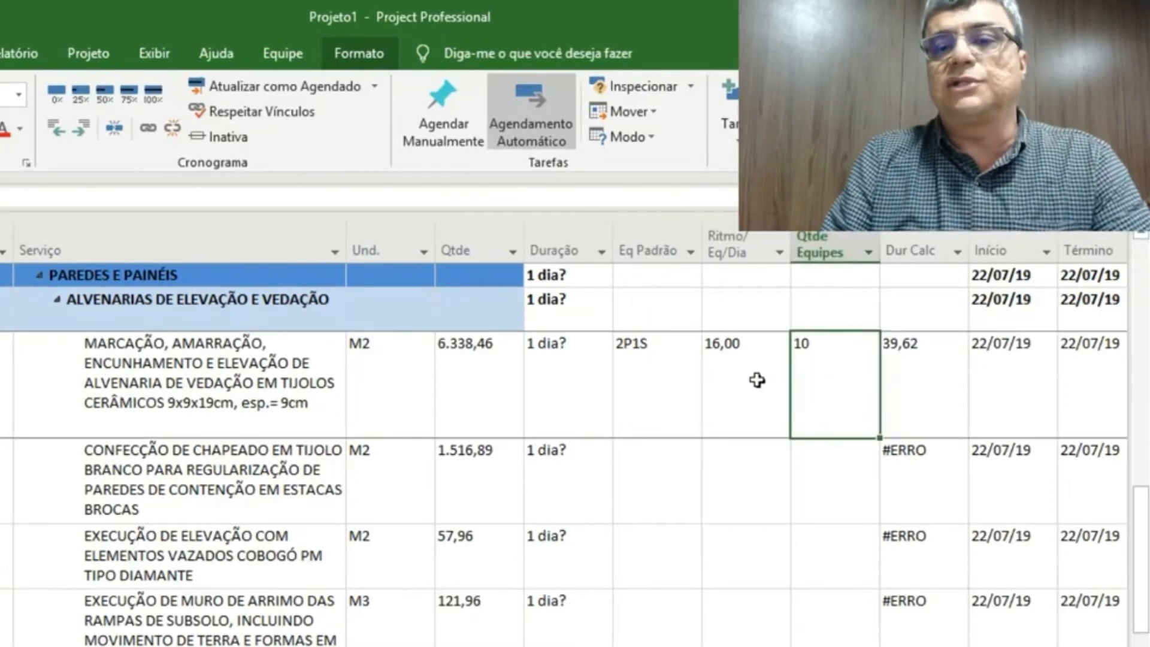
pyautogui.click(898, 379)
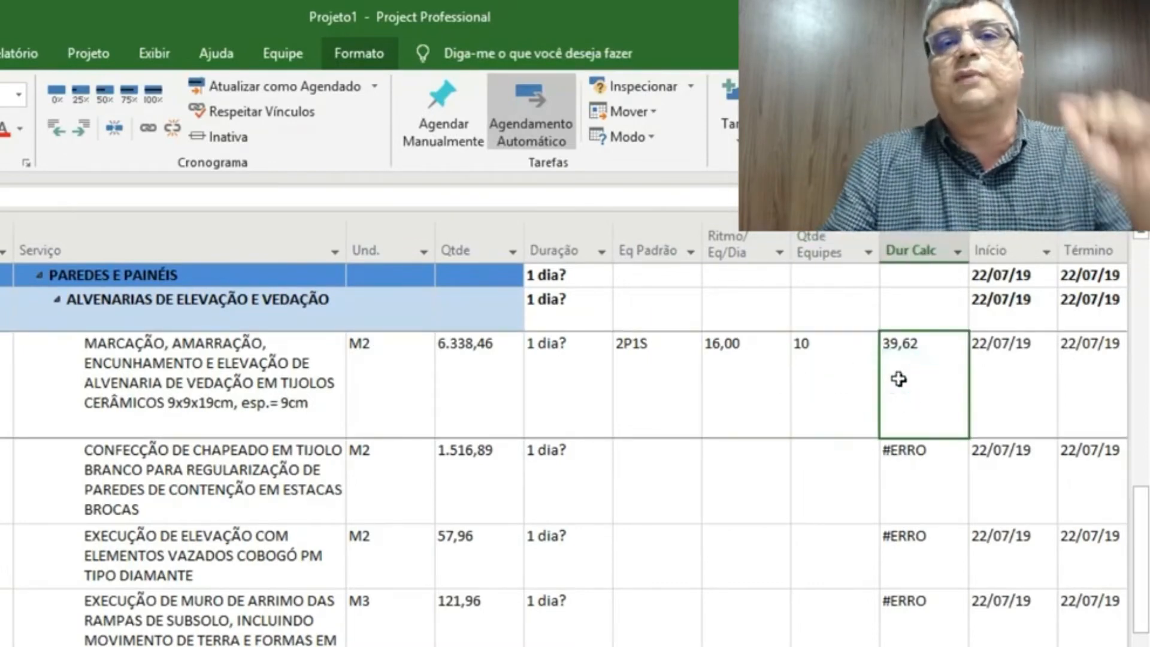
pyautogui.press('Left')
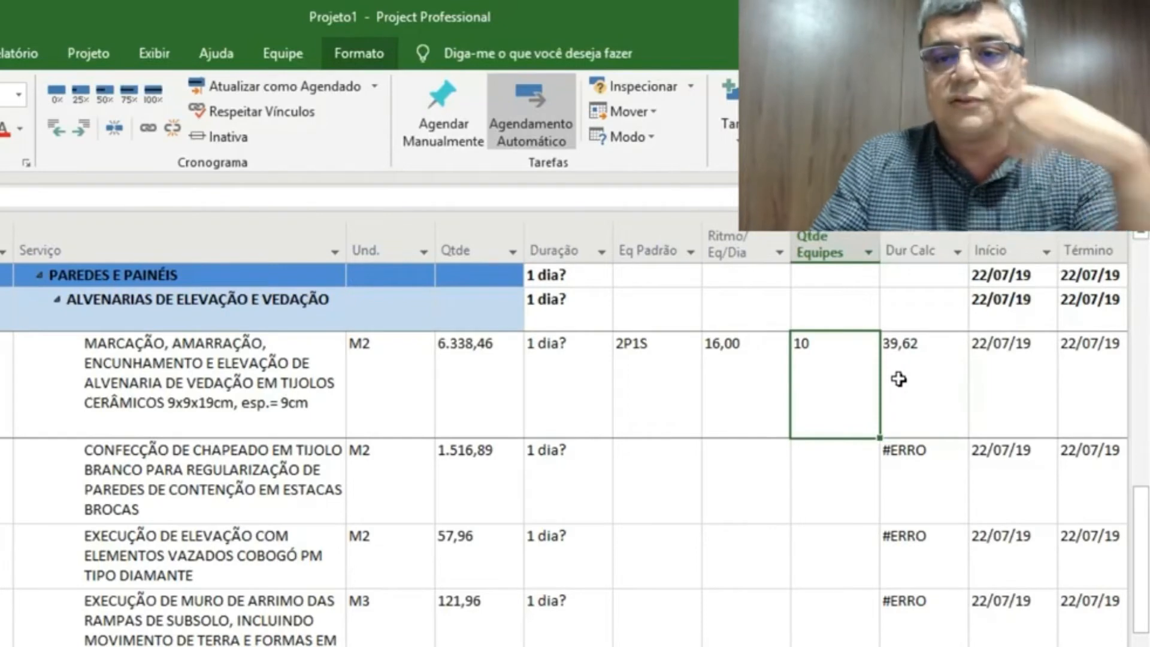
pyautogui.write('1')
pyautogui.press('Return')
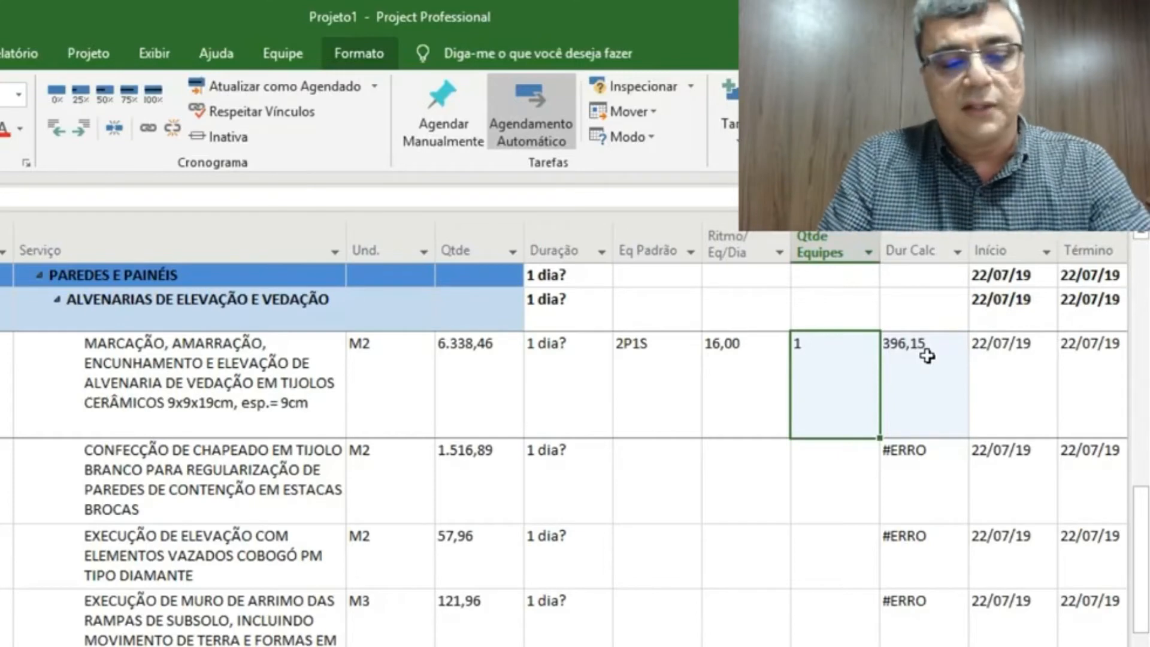
pyautogui.write('5')
pyautogui.press('Return')
pyautogui.press('Up')
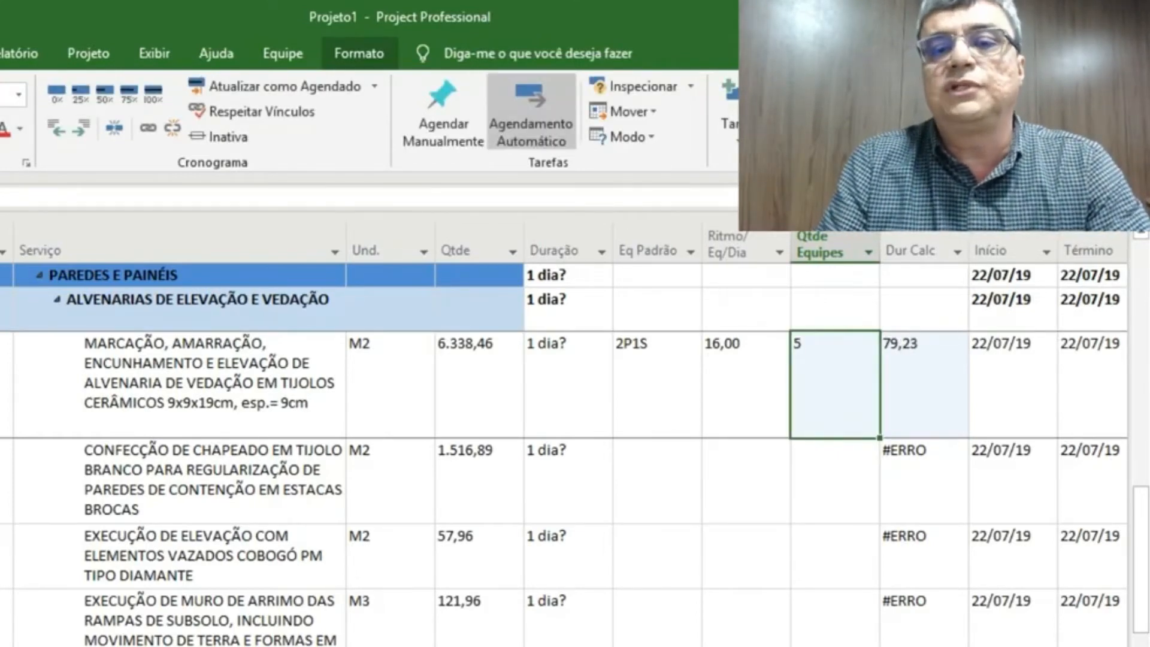
# Step: Set the Ritmo/ Eq/Dia of the MARCAÇÃO, AMARRAÇÃO masonry task to 18,50 and its Qtde Equipes to 8
pyautogui.press('Left')
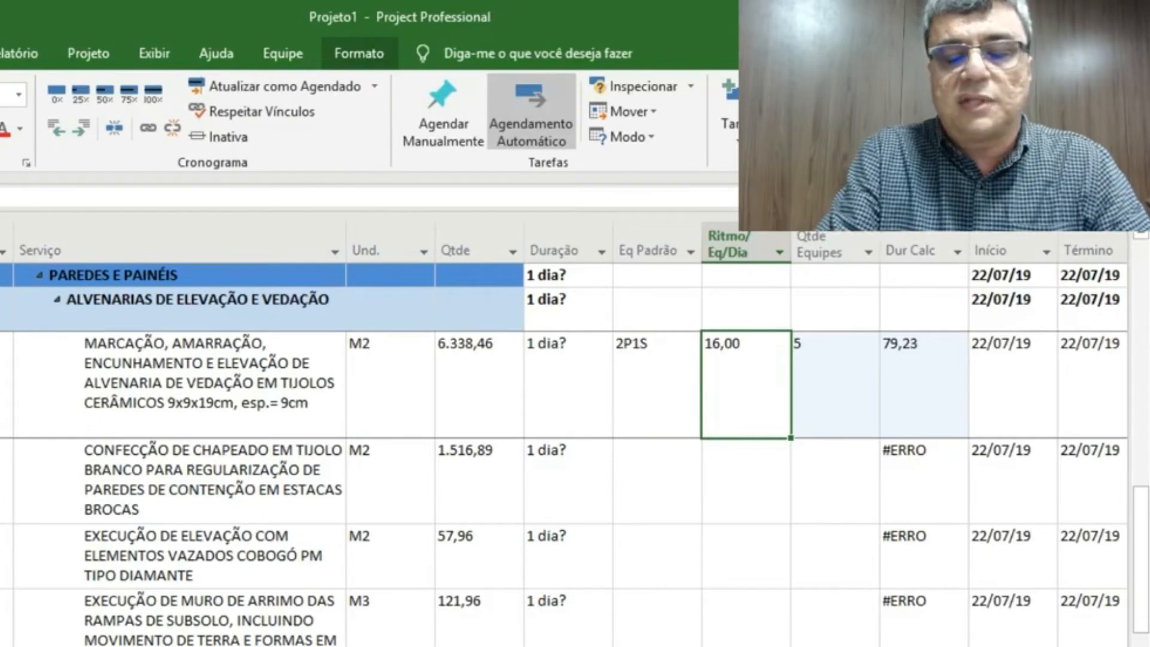
pyautogui.write('18,50')
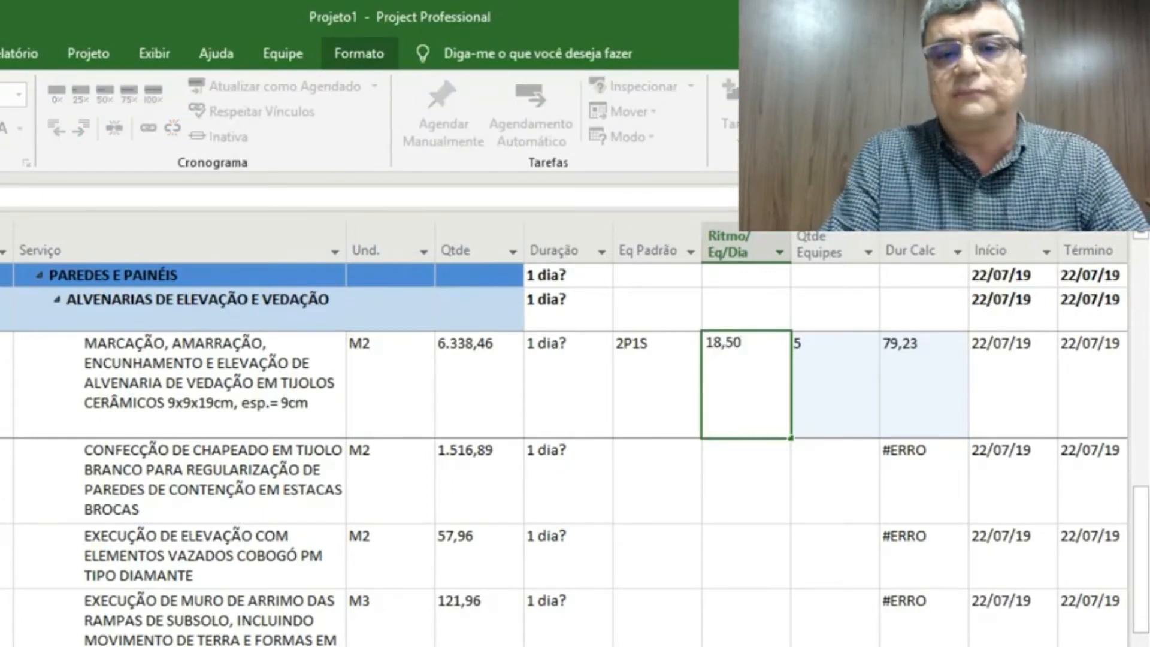
pyautogui.press('Return')
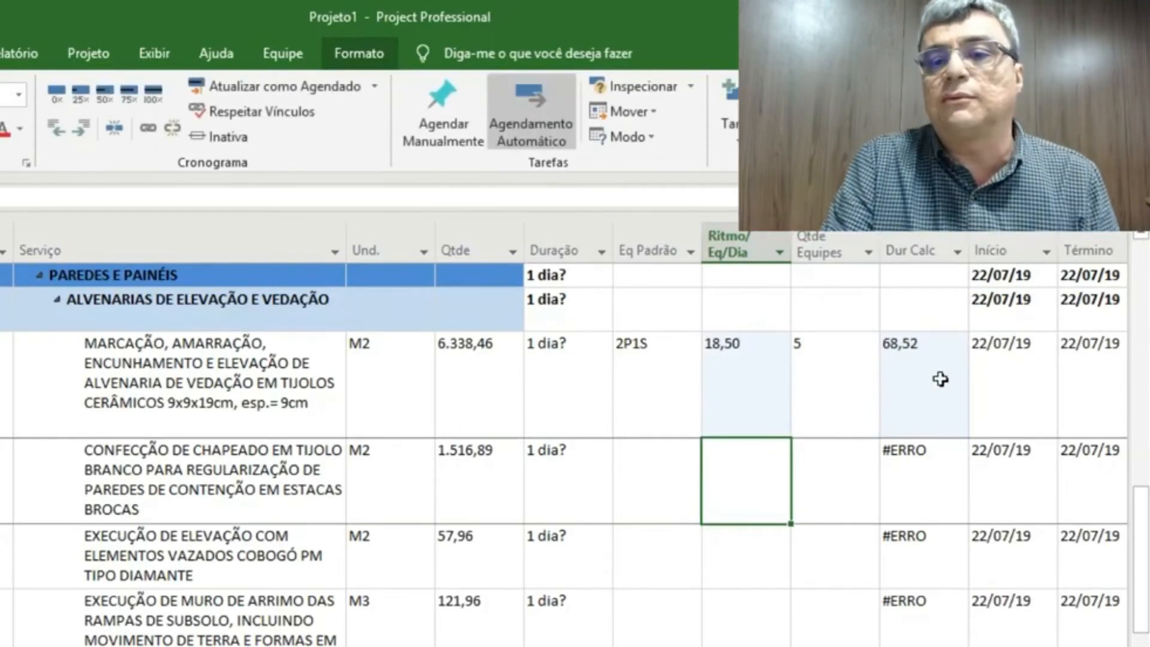
pyautogui.click(822, 380)
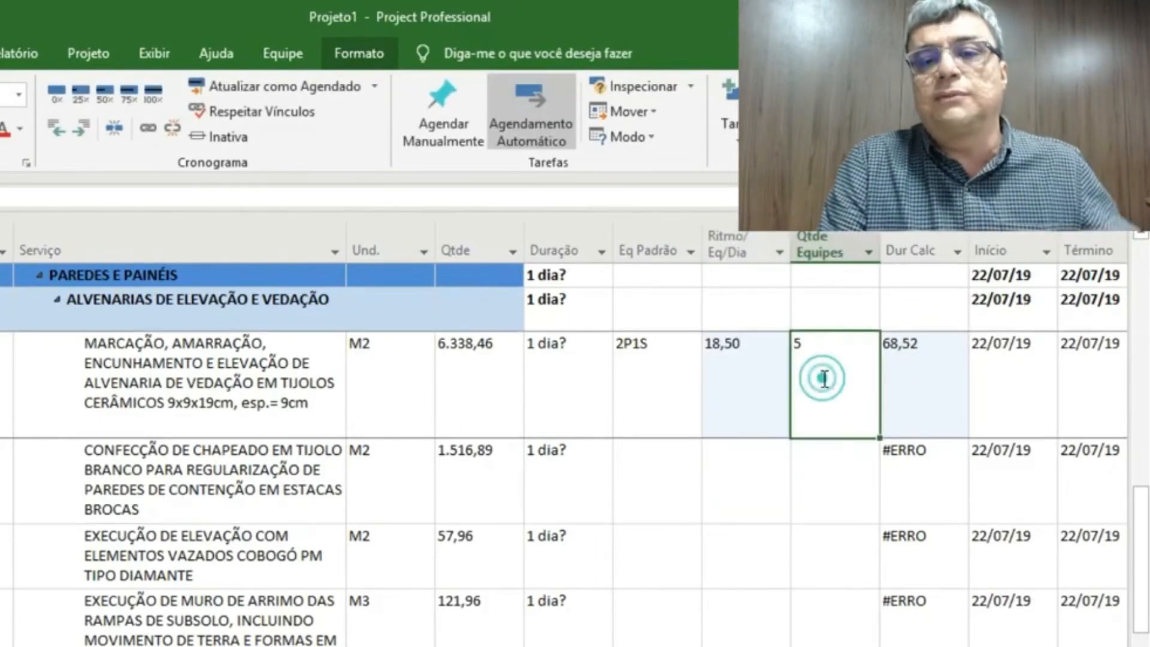
pyautogui.write('8')
pyautogui.click(822, 378)
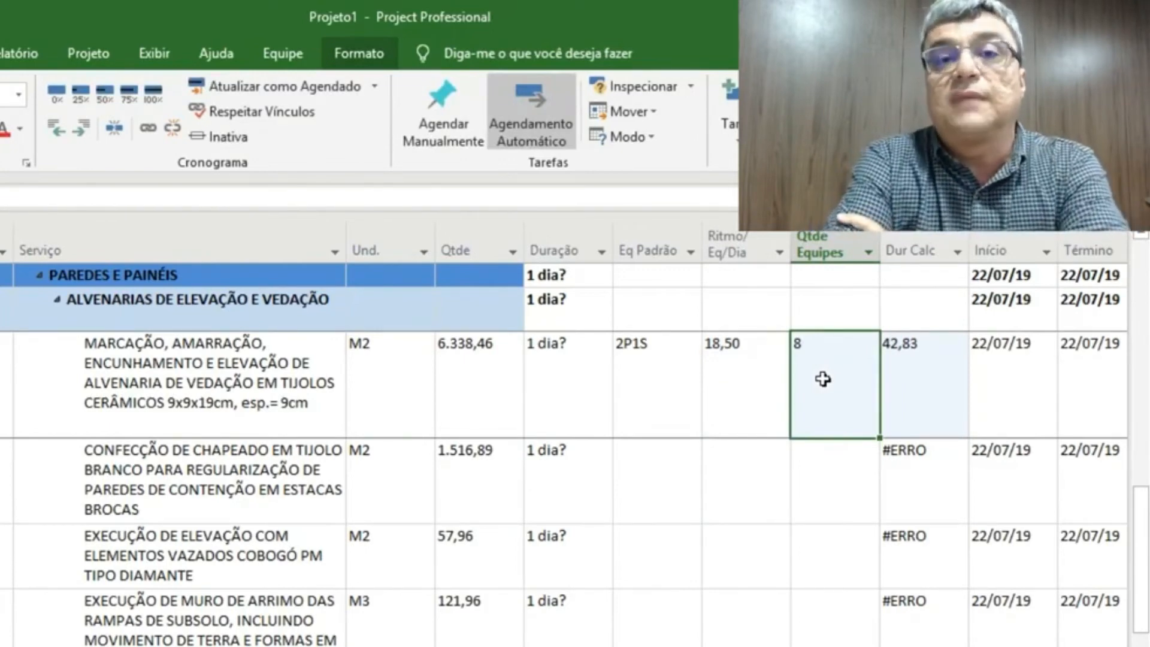
# Step: Examine the masonry task's team values and the service, unit and quantity of the CONFECÇÃO DE CHAPEADO task below it
pyautogui.press('Left')
pyautogui.press('Left')
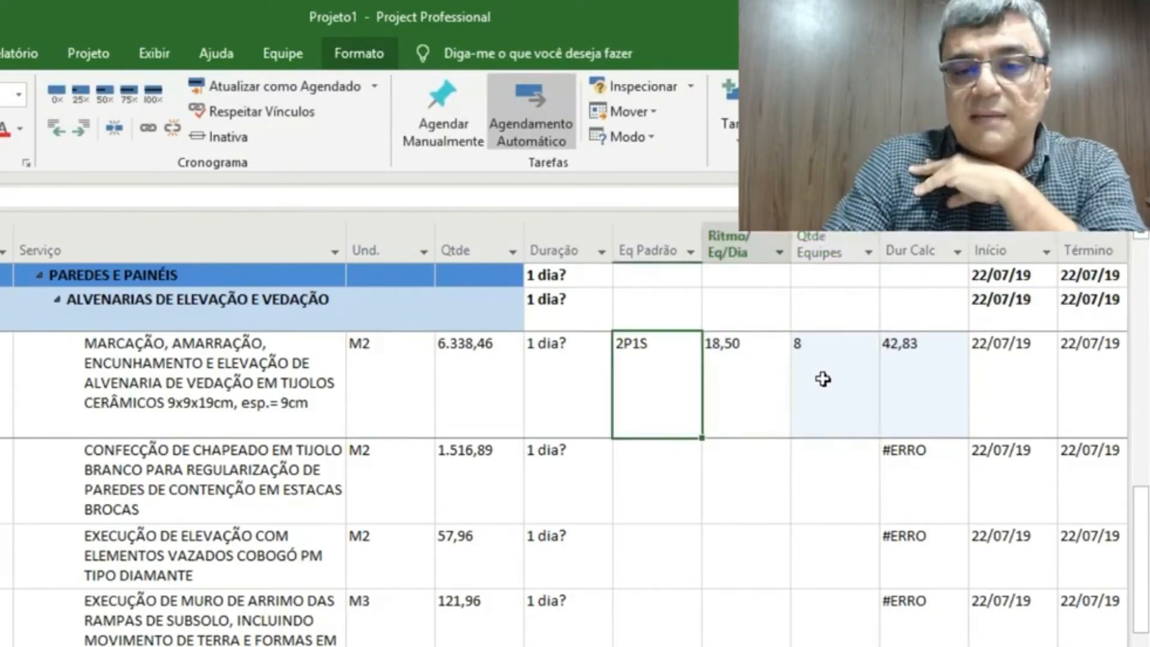
pyautogui.press('Right')
pyautogui.press('Right')
pyautogui.press('Left')
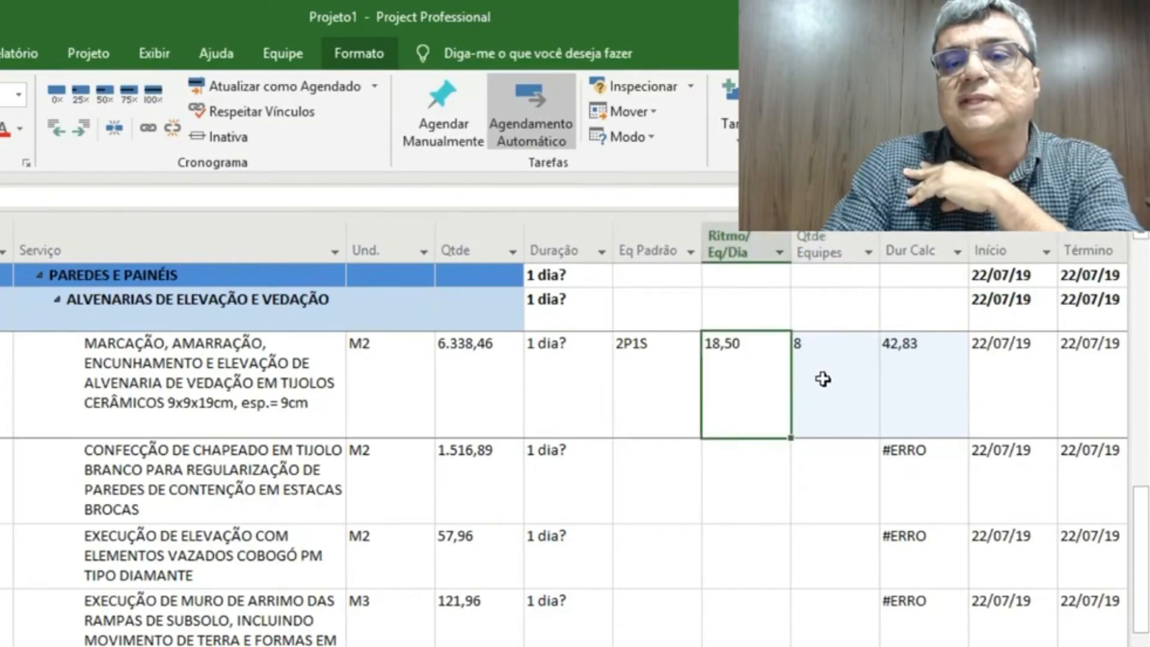
pyautogui.press('Down')
pyautogui.press('Left')
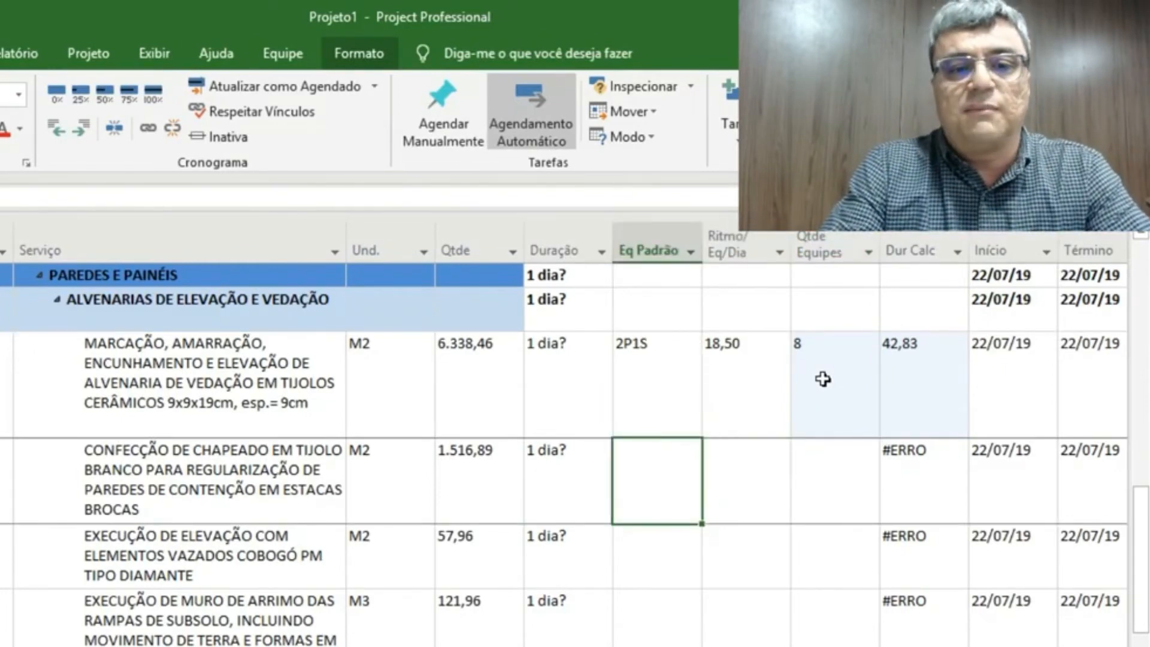
pyautogui.press('Left')
pyautogui.press('Left')
pyautogui.press('Left')
pyautogui.press('Left')
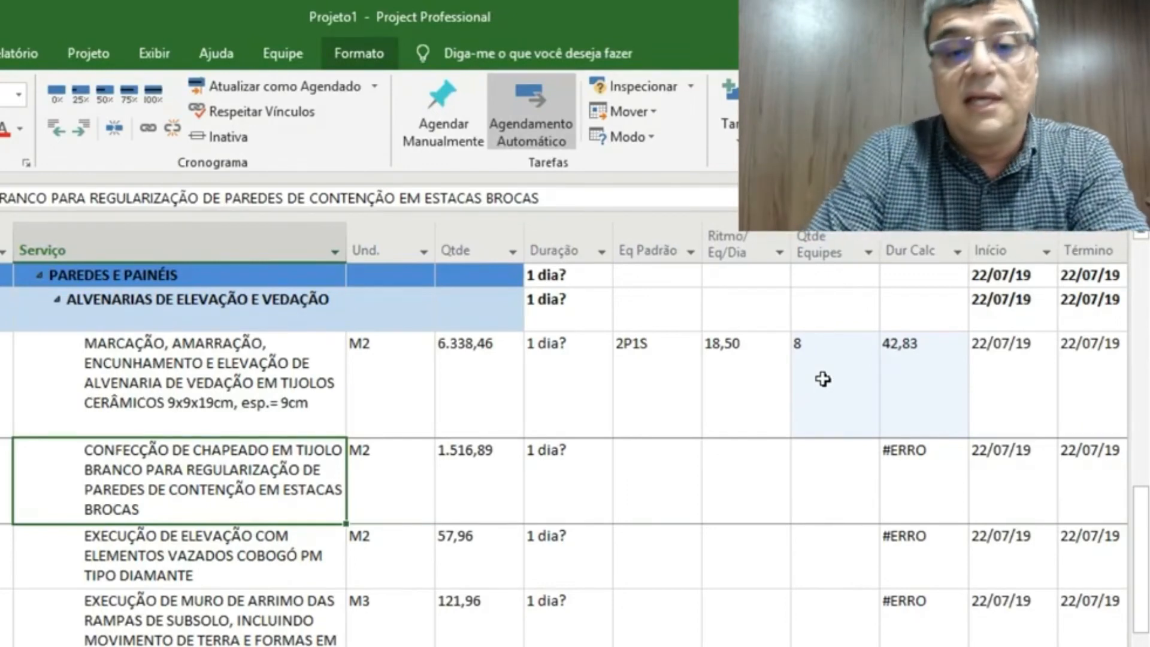
pyautogui.press('Right')
pyautogui.press('Right')
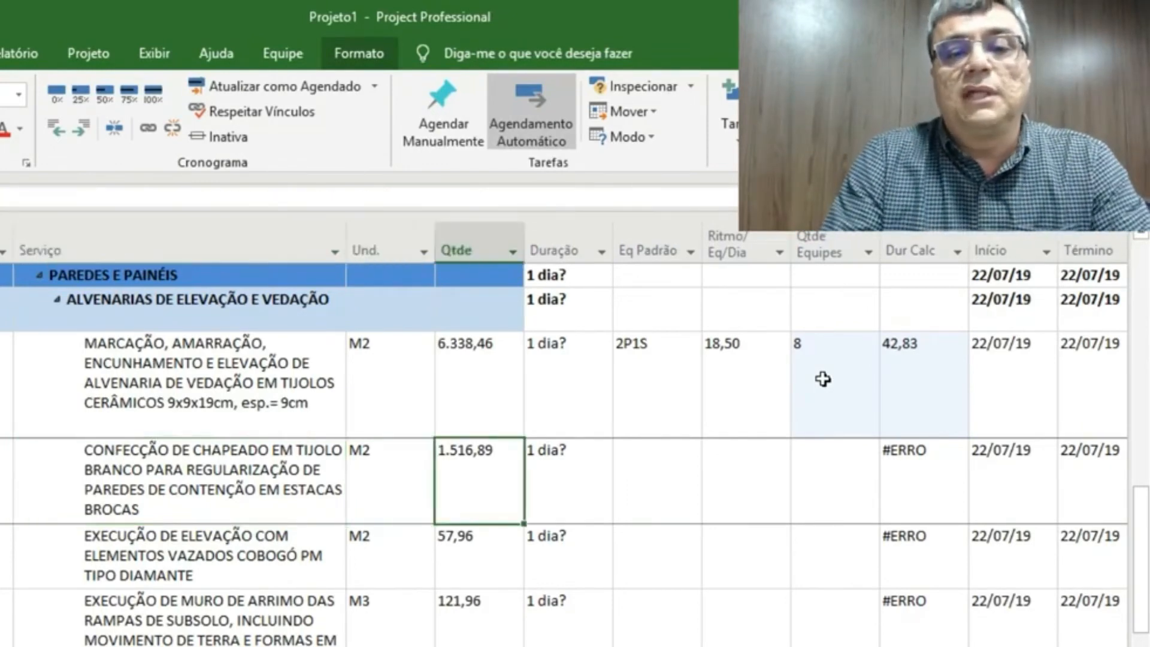
pyautogui.press('Right')
pyautogui.press('Right')
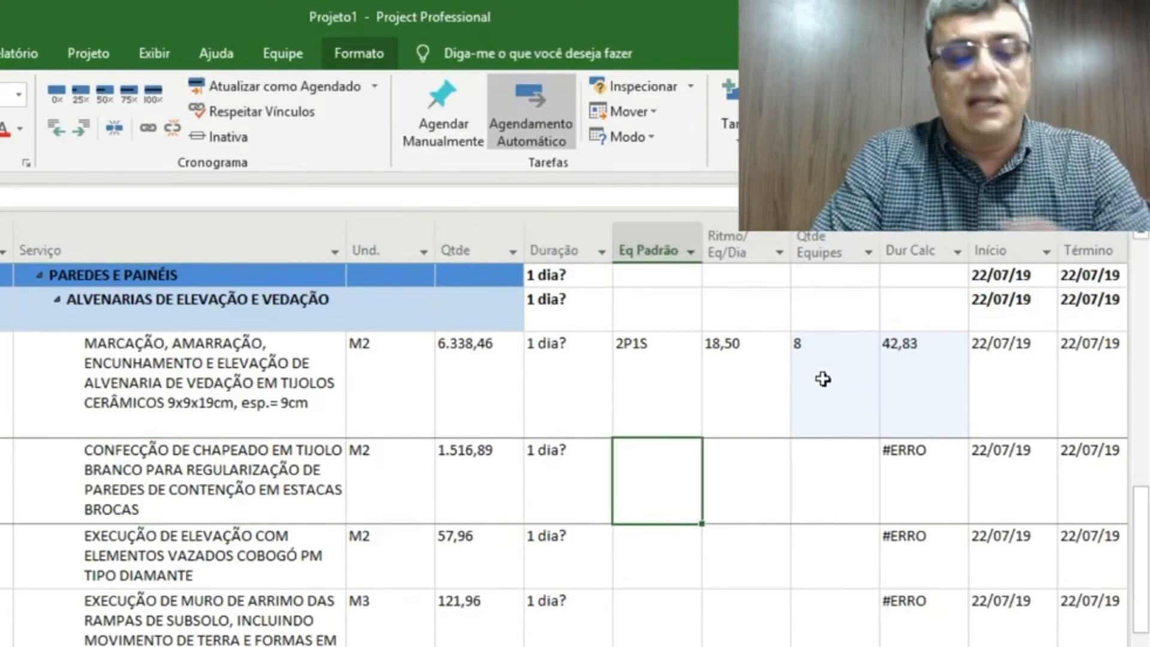
# Step: Fill the CONFECÇÃO DE CHAPEADO task with Eq Padrão 2P1S copied from the task above, Ritmo/ Eq/Dia 27,80 and Qtde Equipes 1
pyautogui.press('Up')
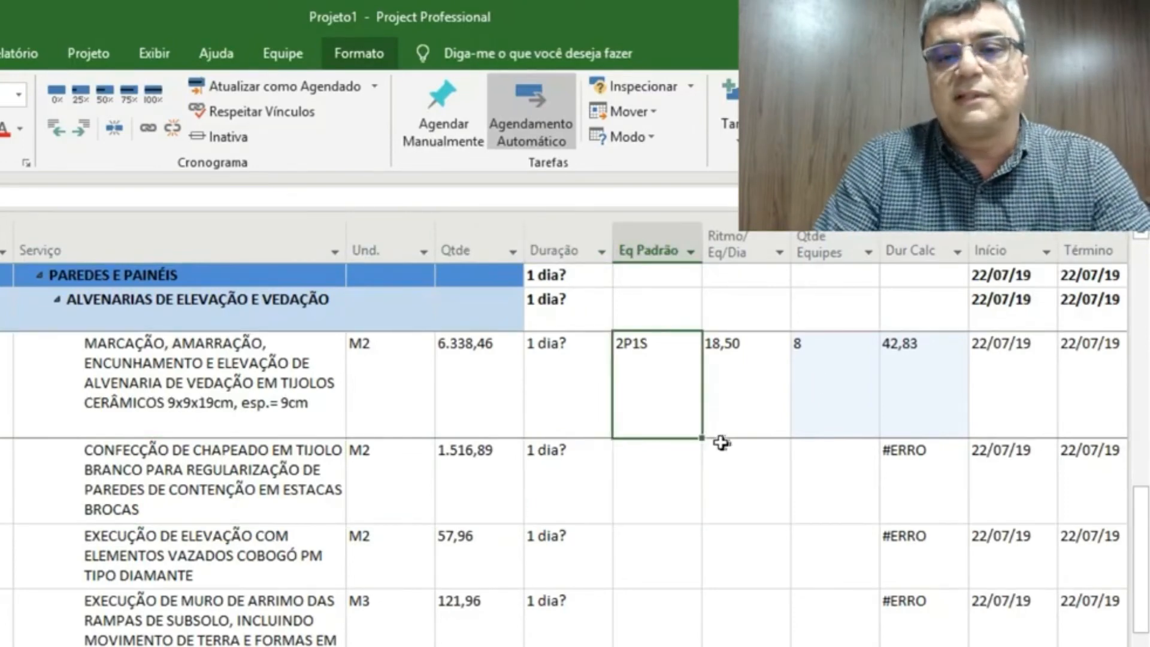
pyautogui.moveTo(701, 437); pyautogui.dragTo(700, 509)
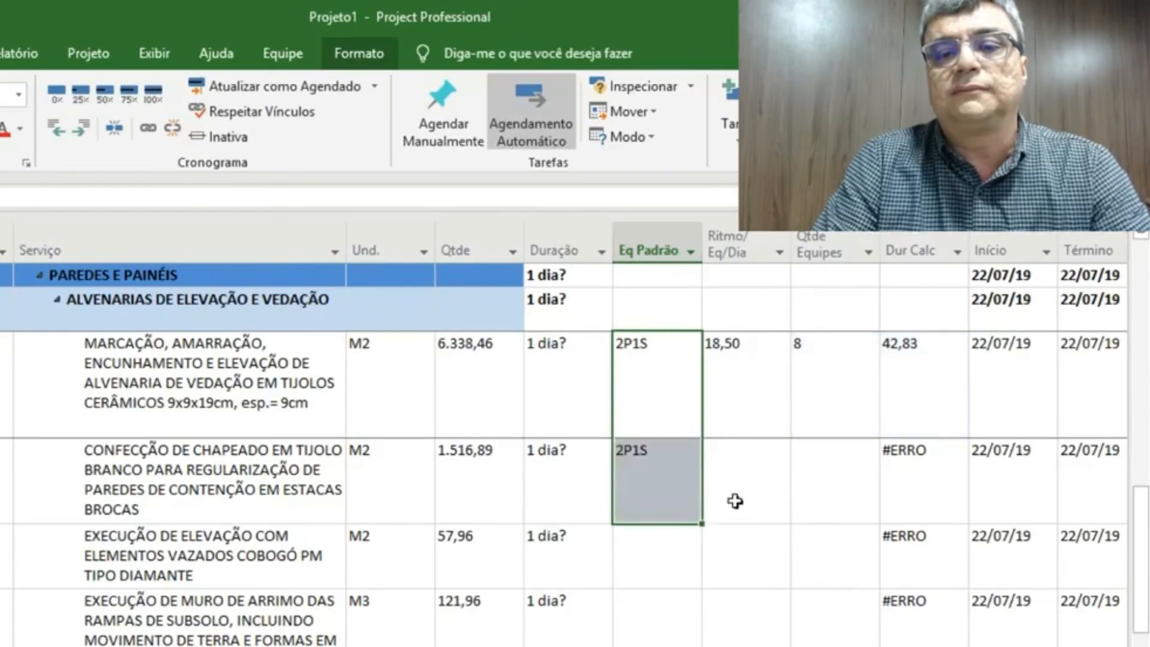
pyautogui.click(745, 488)
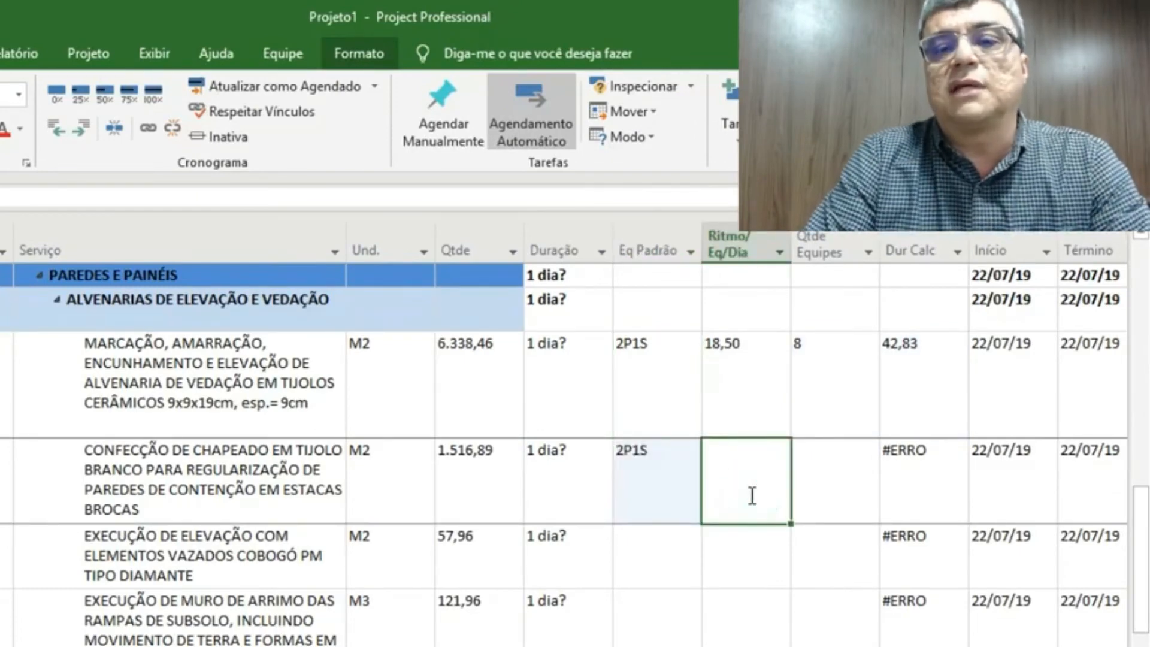
pyautogui.write('27,80')
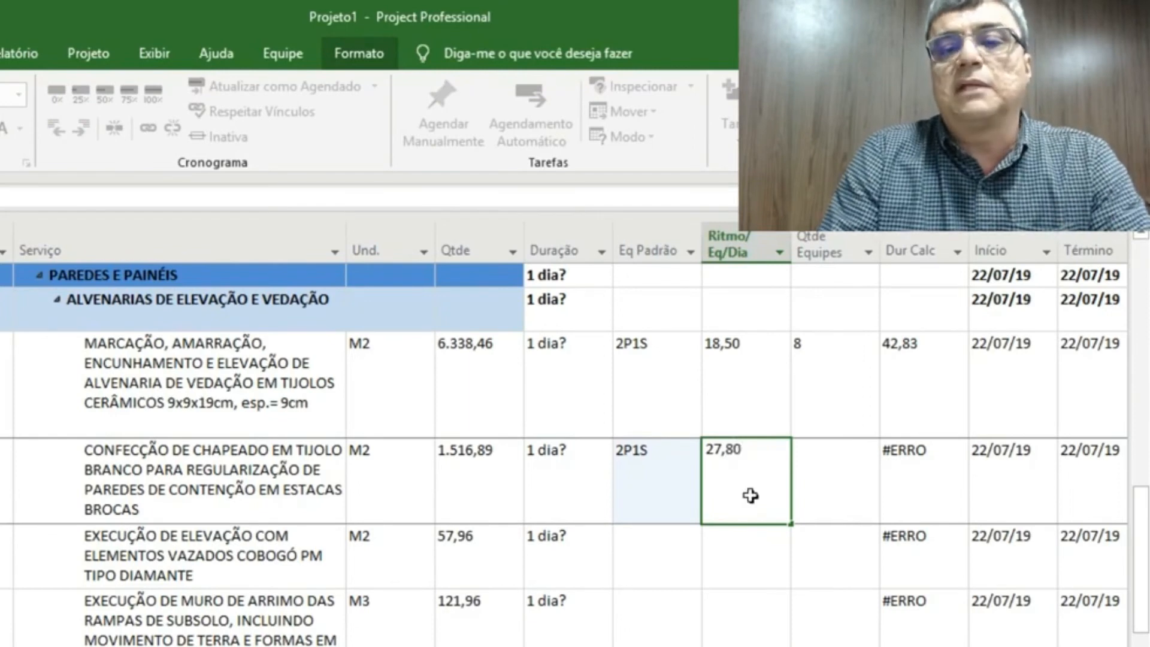
pyautogui.press('Tab')
pyautogui.write('1')
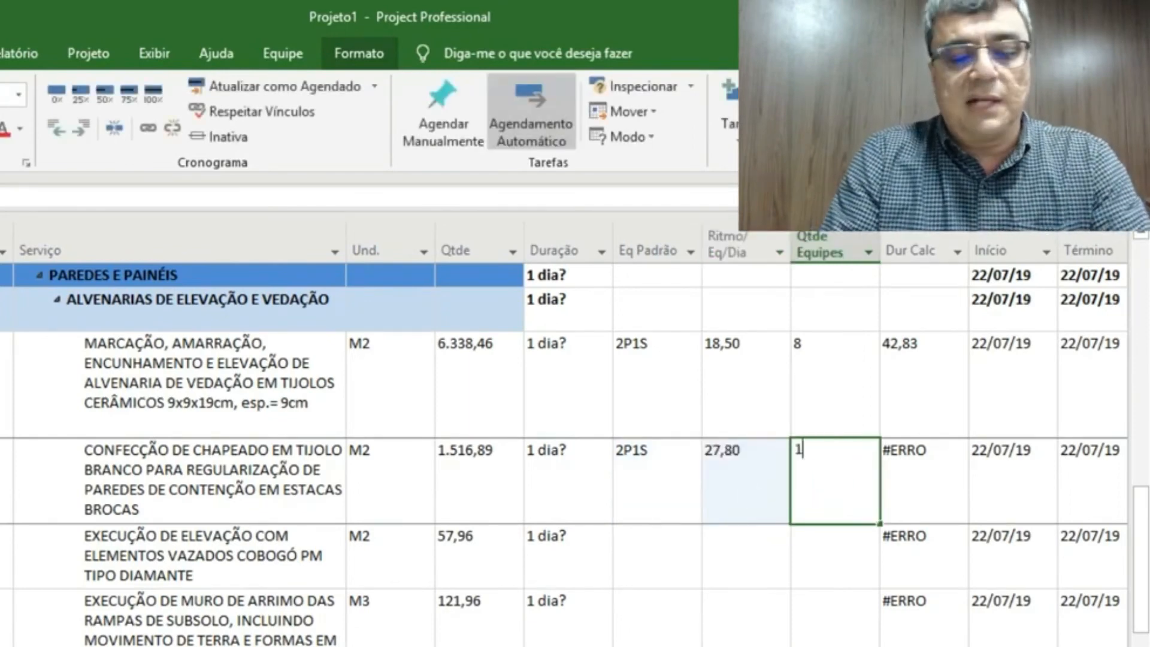
pyautogui.press('Left')
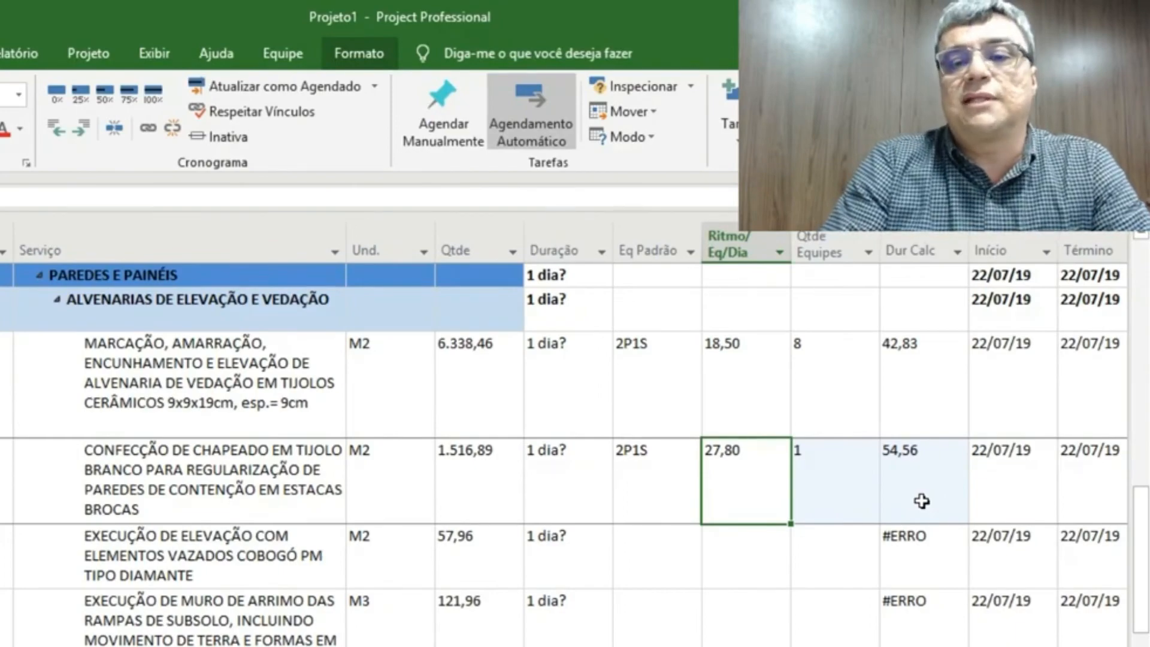
# Step: Examine the remaining masonry tasks that lack team data, comparing their Qtde, Qtde Equipes and Dur Calc columns
pyautogui.press('Down')
pyautogui.press('Down')
pyautogui.press('Down')
pyautogui.press('Up')
pyautogui.press('Up')
pyautogui.press('Right')
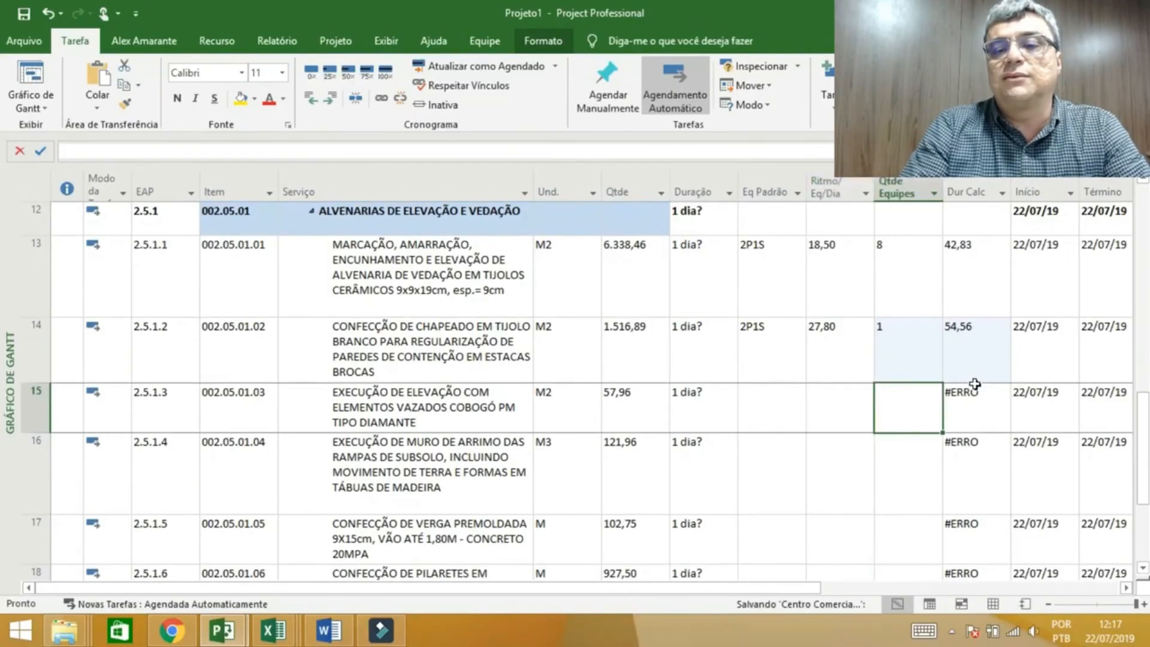
pyautogui.press('Right')
pyautogui.press('Down')
pyautogui.press('Down')
pyautogui.press('Up')
pyautogui.press('Up')
pyautogui.press('Left')
pyautogui.press('Left')
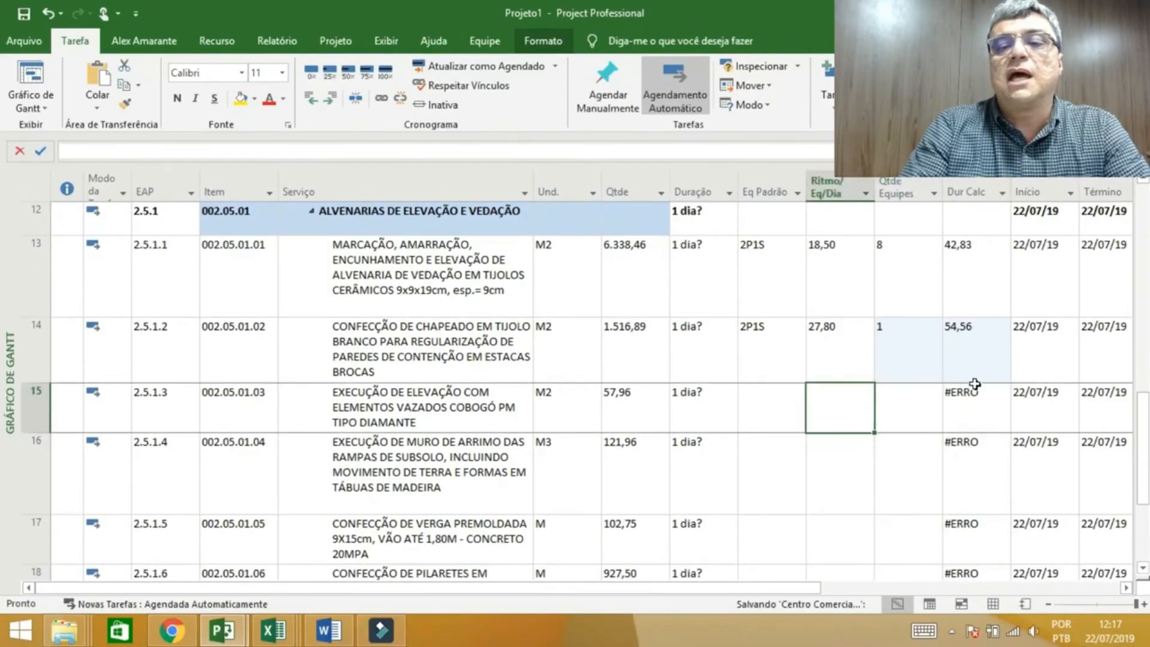
pyautogui.press('Left')
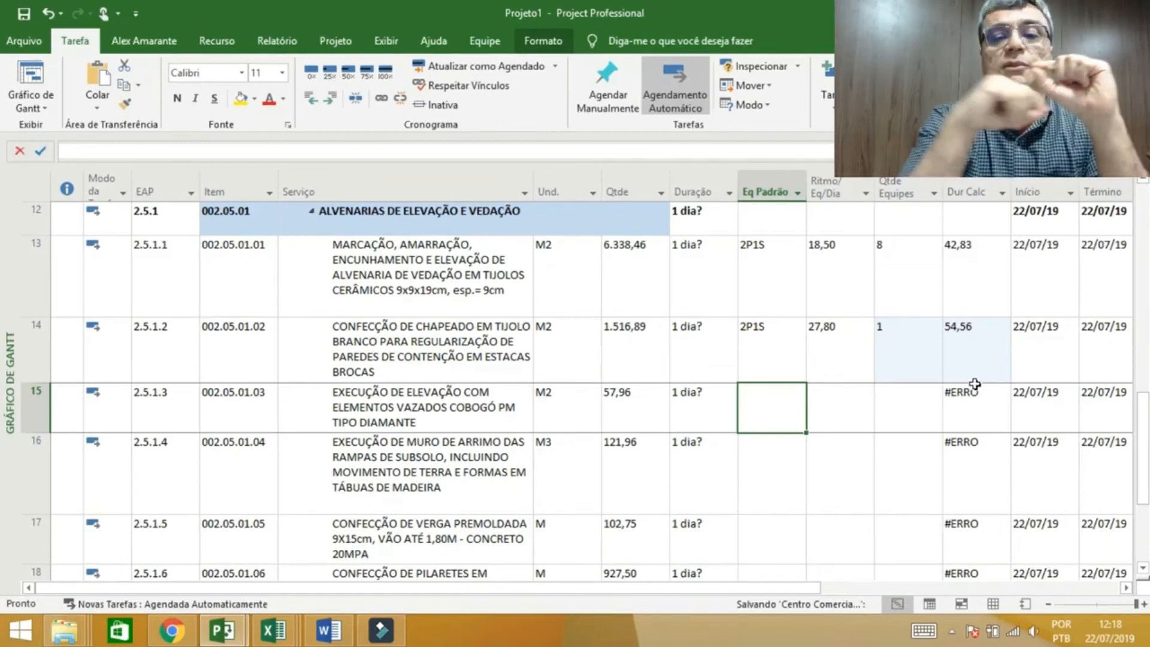
pyautogui.moveTo(44, 414); pyautogui.dragTo(37, 499)
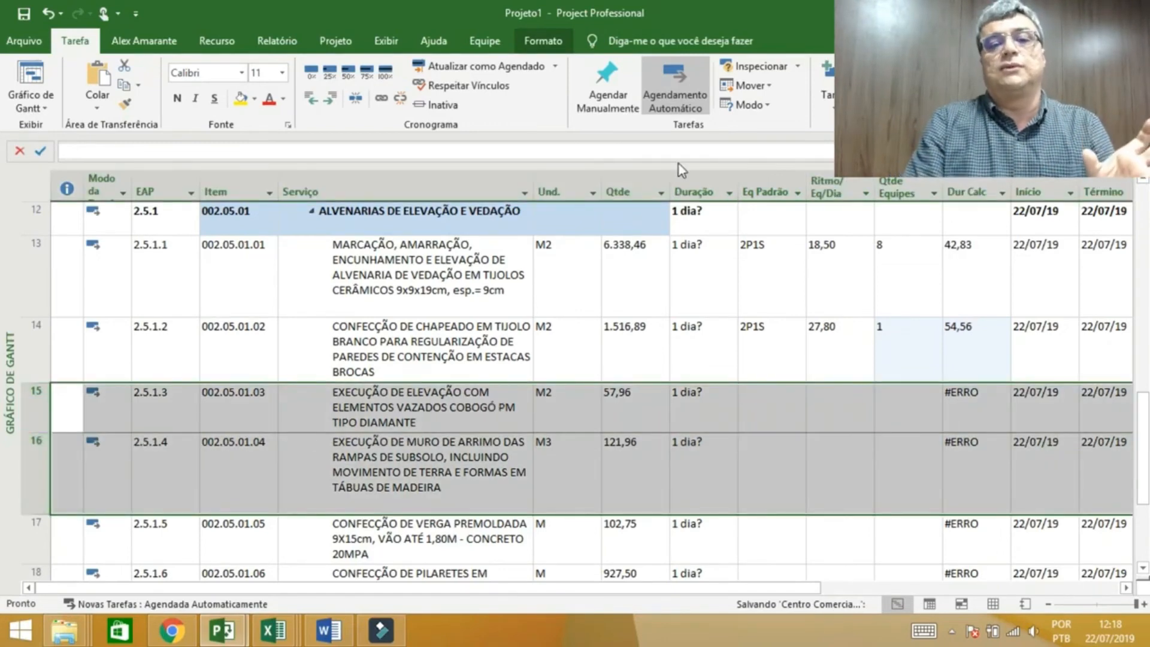
pyautogui.click(639, 182)
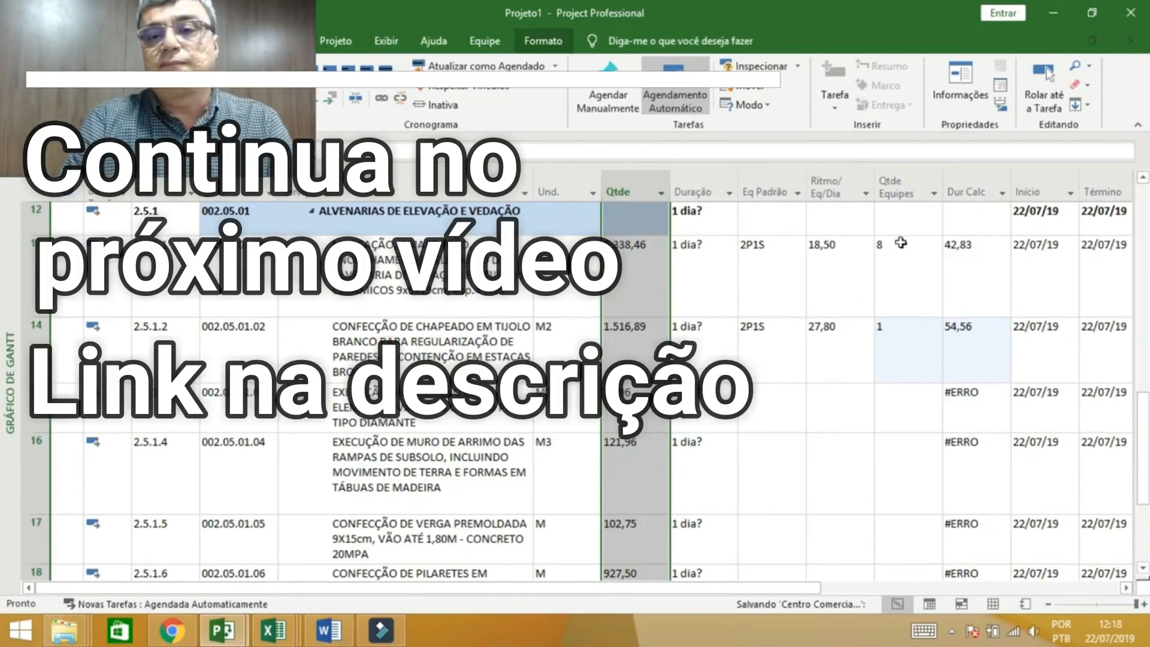
# Step: Open the custom field settings for the Dur Calc column
pyautogui.click(967, 191)
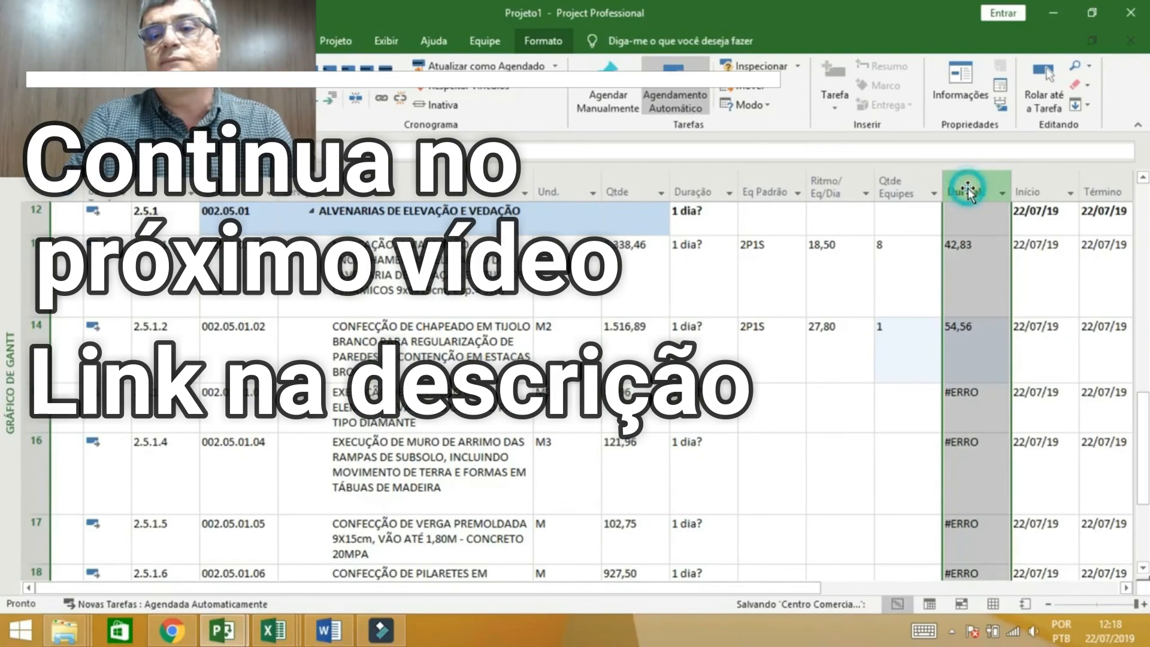
pyautogui.rightClick(967, 191)
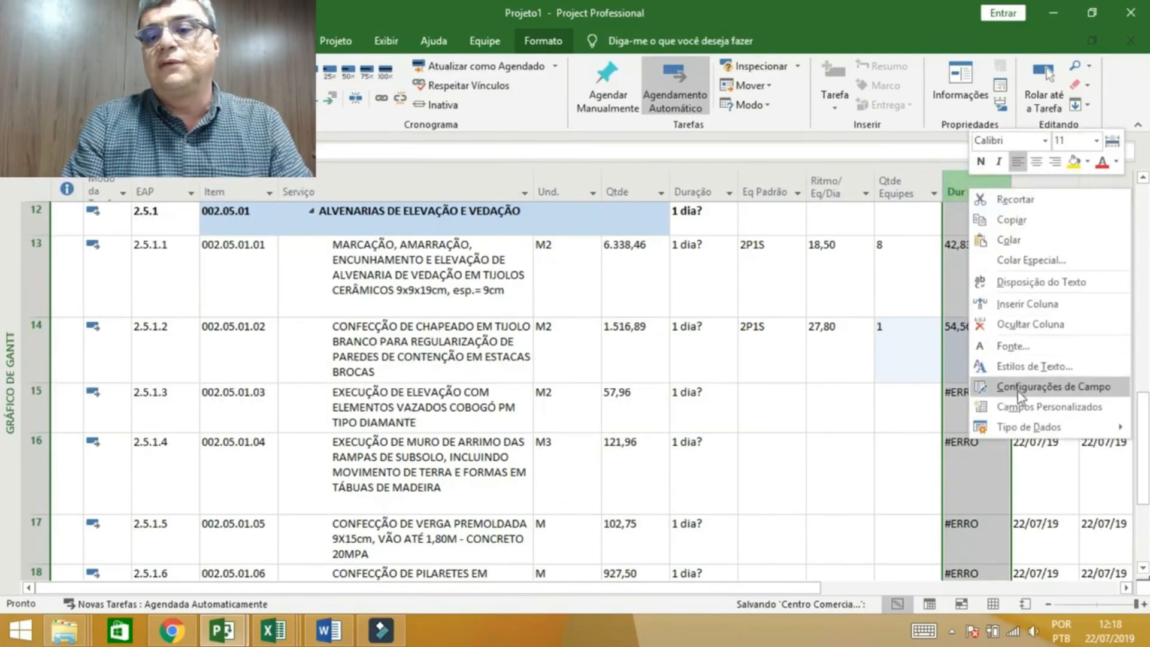
pyautogui.click(1023, 406)
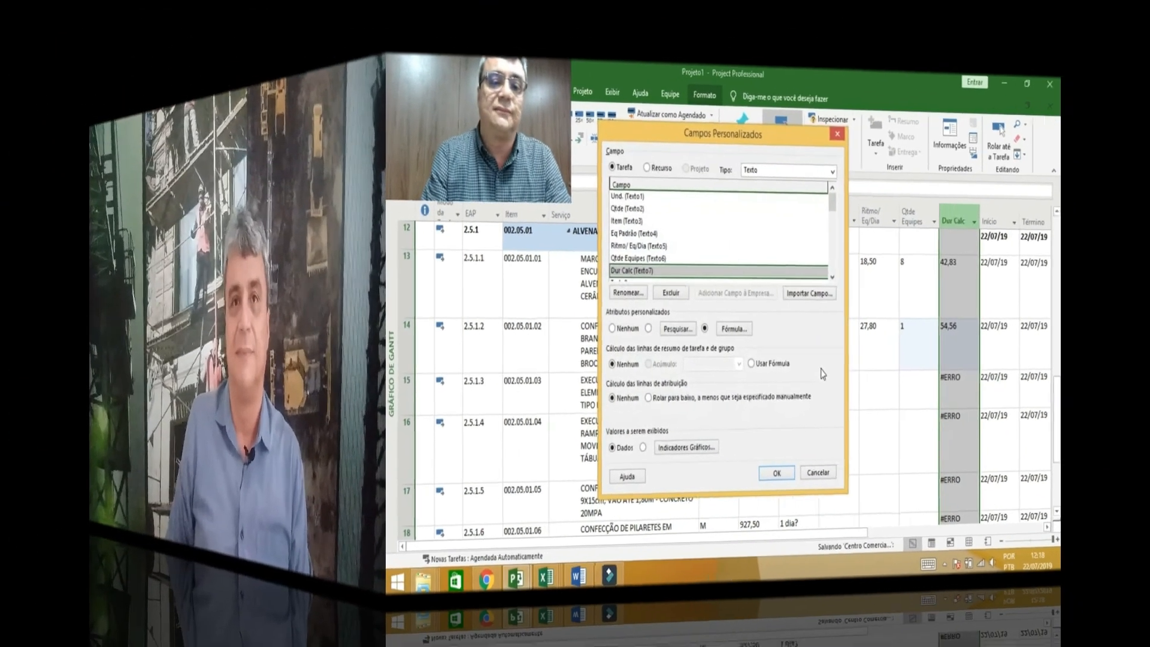